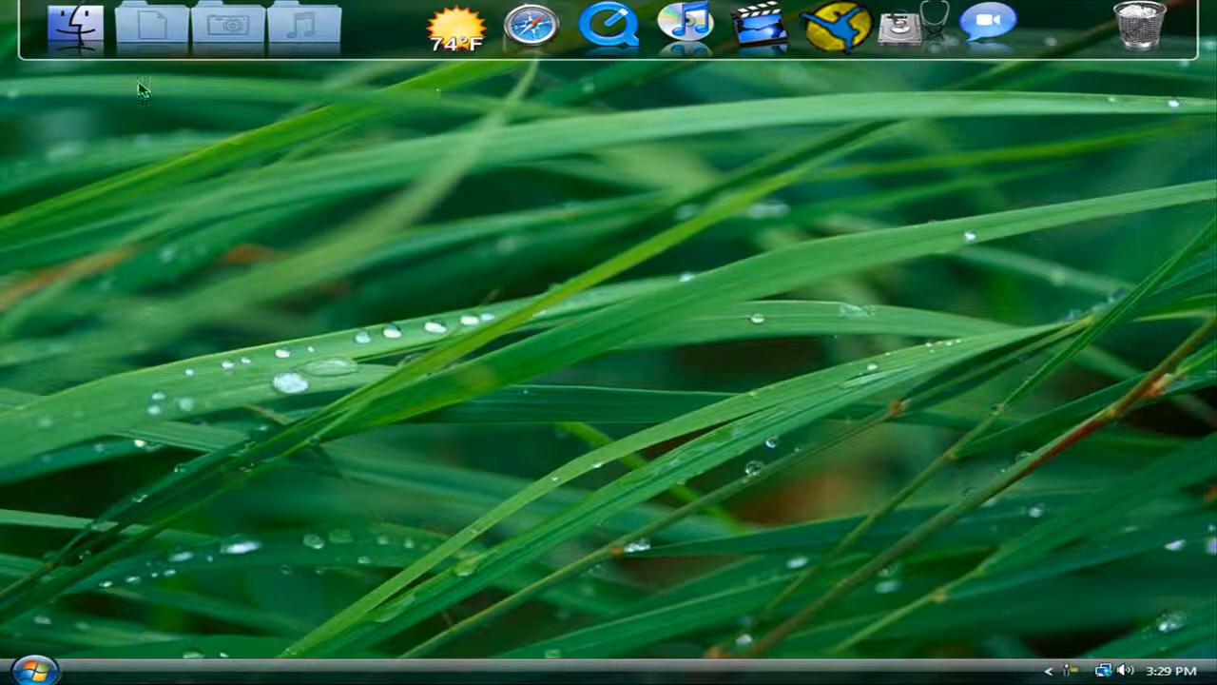
Open the Documents folder, inspect the file details of video clip 3, and close the folder.
{"action": "left_click", "coordinate": [153, 26]}
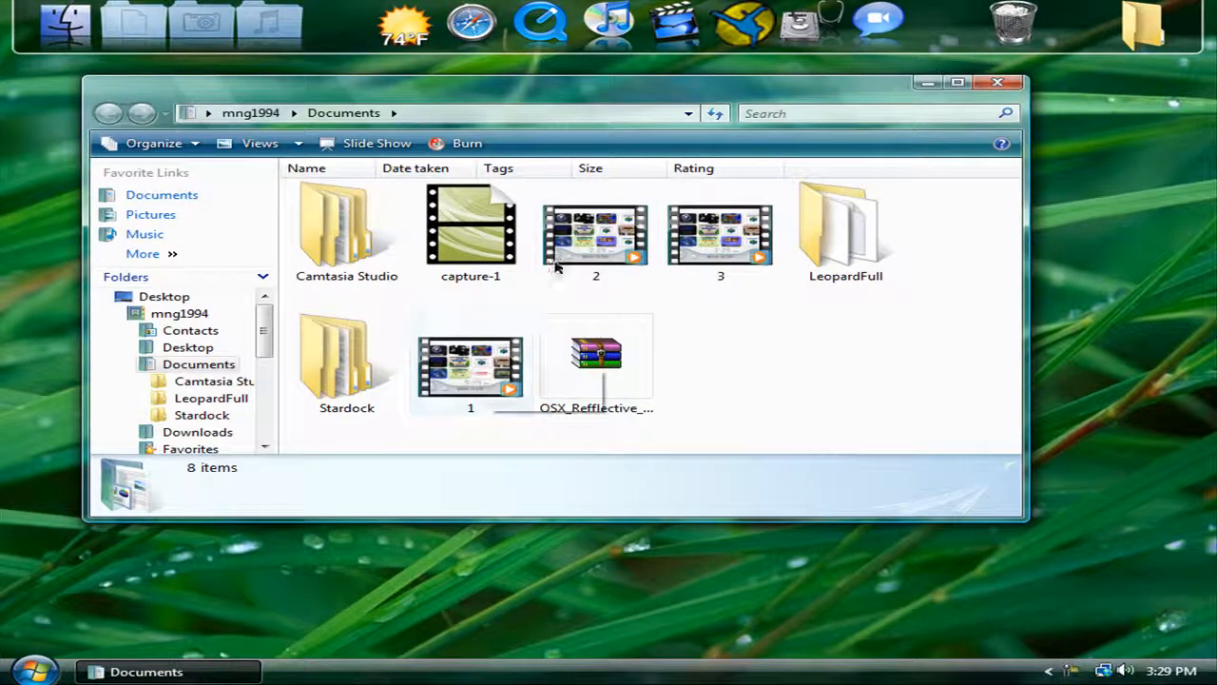
{"action": "left_click", "coordinate": [596, 233]}
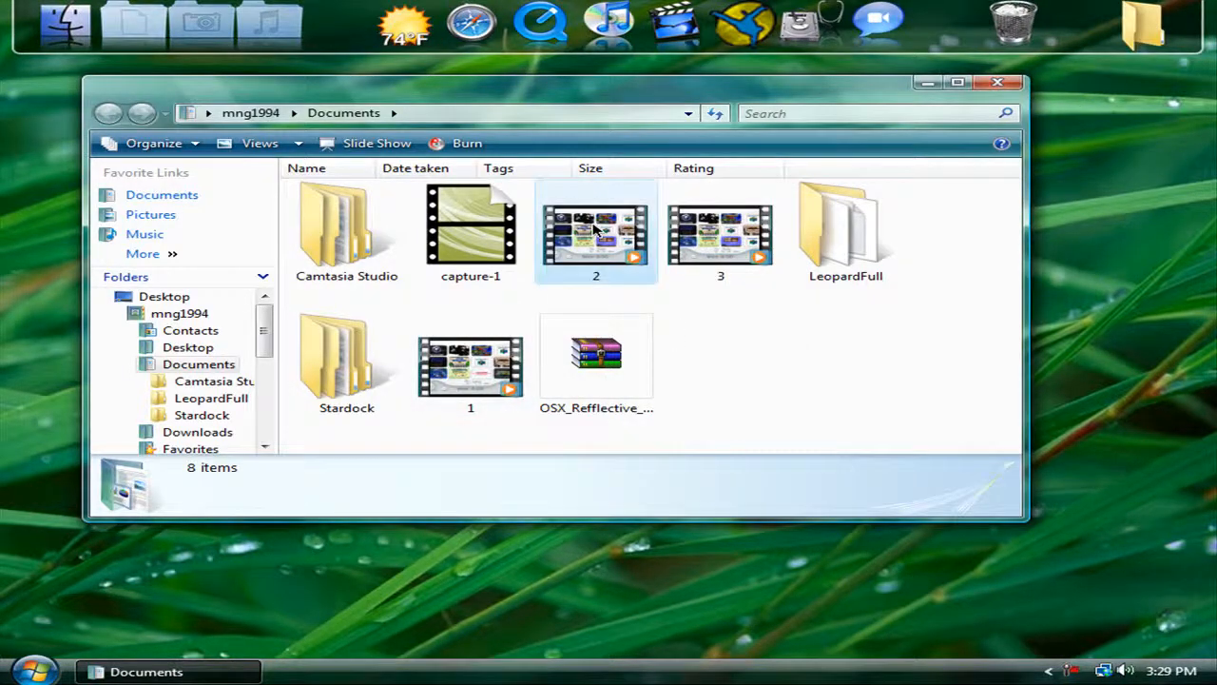
{"action": "left_click", "coordinate": [732, 281]}
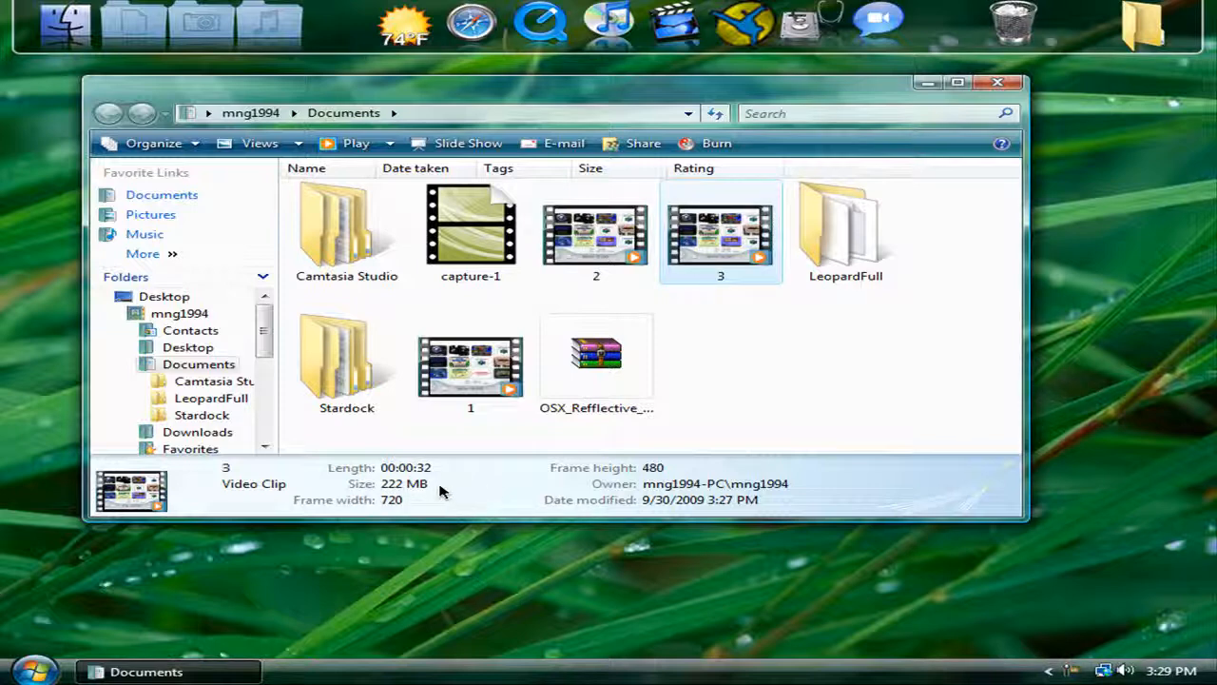
{"action": "left_click", "coordinate": [998, 83]}
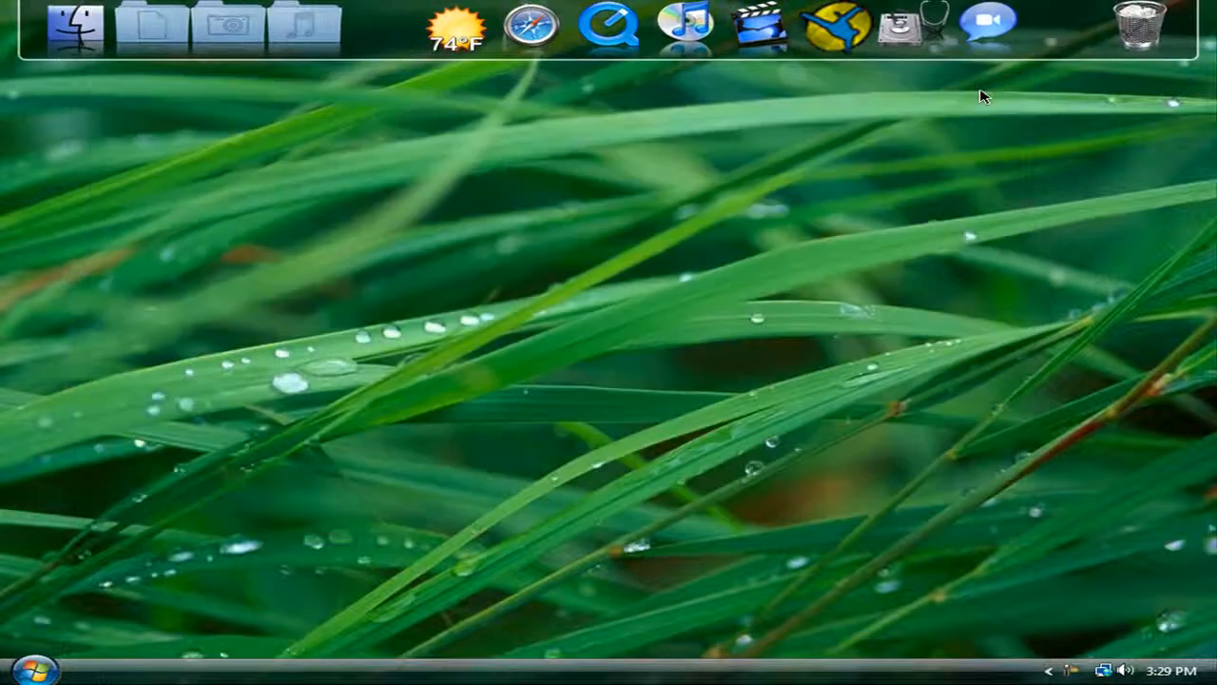
Launch Vegas Pro 9.0 maximized and resize its panes to show more effect presets and the full master meter.
{"action": "left_click", "coordinate": [761, 29]}
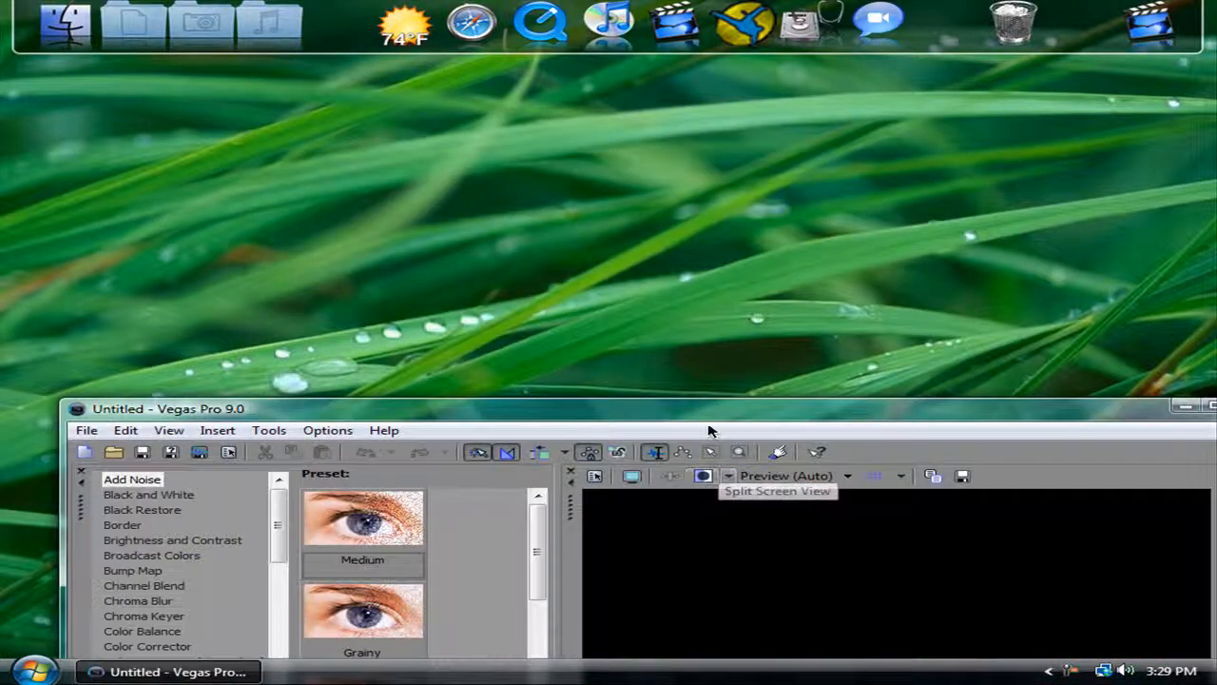
{"action": "left_click_drag", "start_coordinate": [708, 410], "coordinate": [573, 149]}
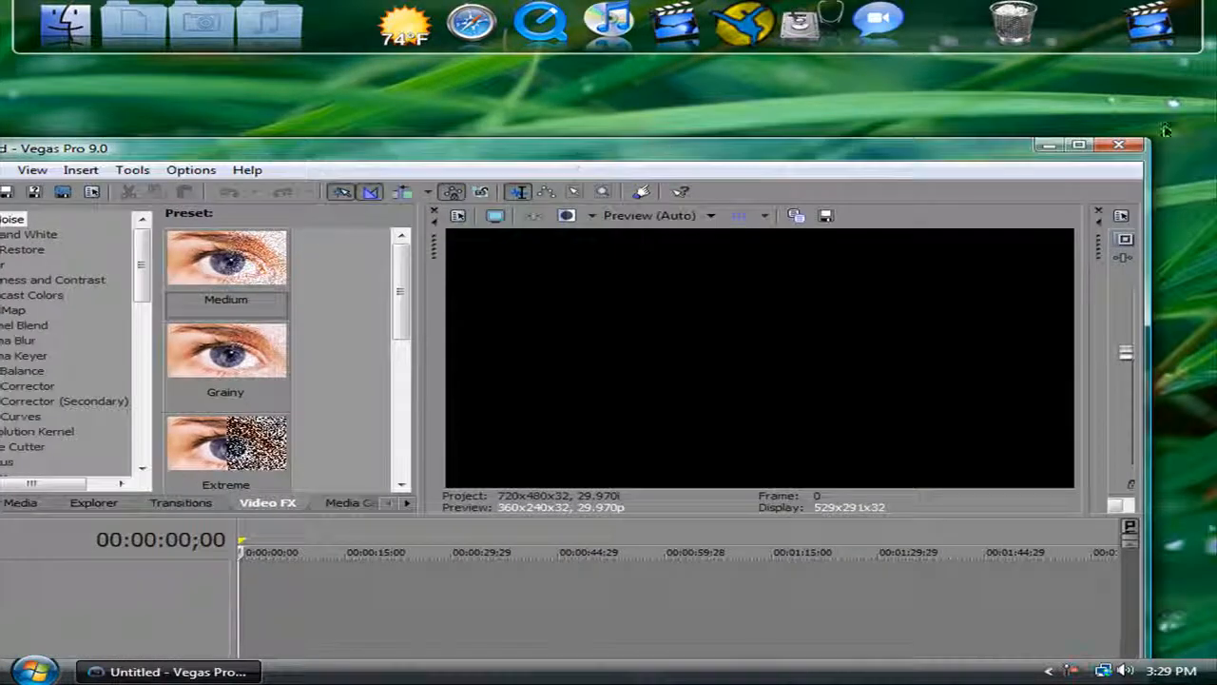
{"action": "left_click", "coordinate": [1075, 142]}
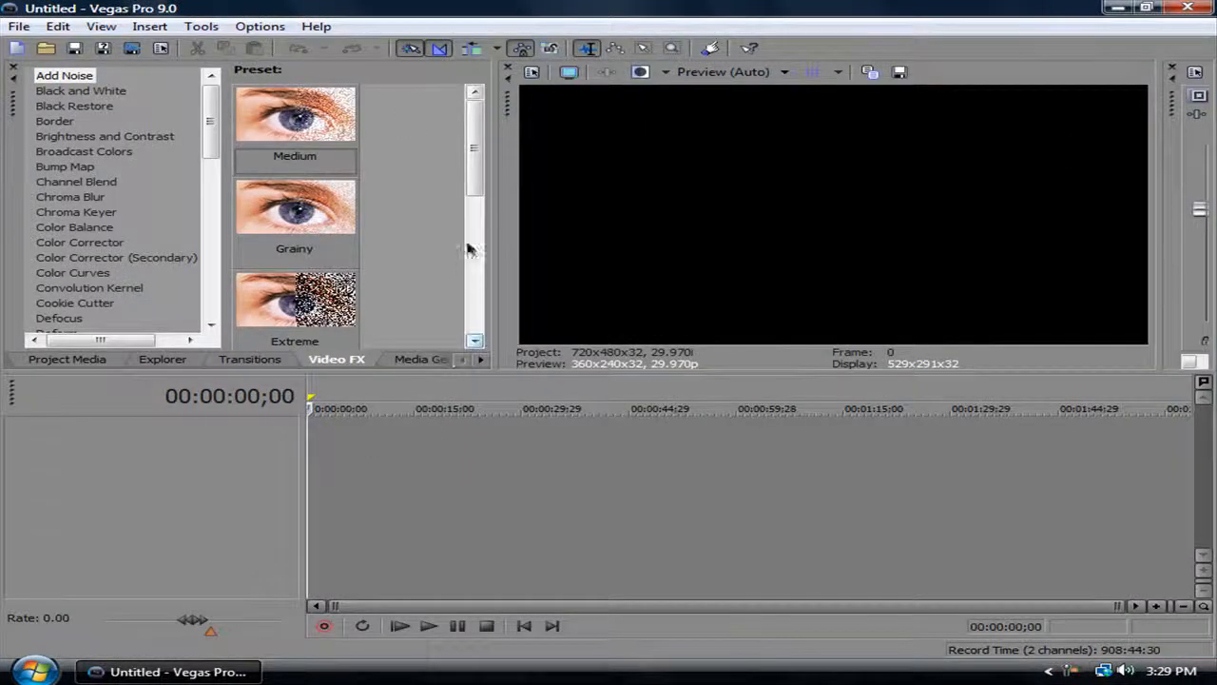
{"action": "left_click_drag", "start_coordinate": [492, 238], "coordinate": [521, 243]}
{"action": "left_click_drag", "start_coordinate": [1187, 237], "coordinate": [1040, 228]}
{"action": "left_click_drag", "start_coordinate": [344, 380], "coordinate": [362, 400]}
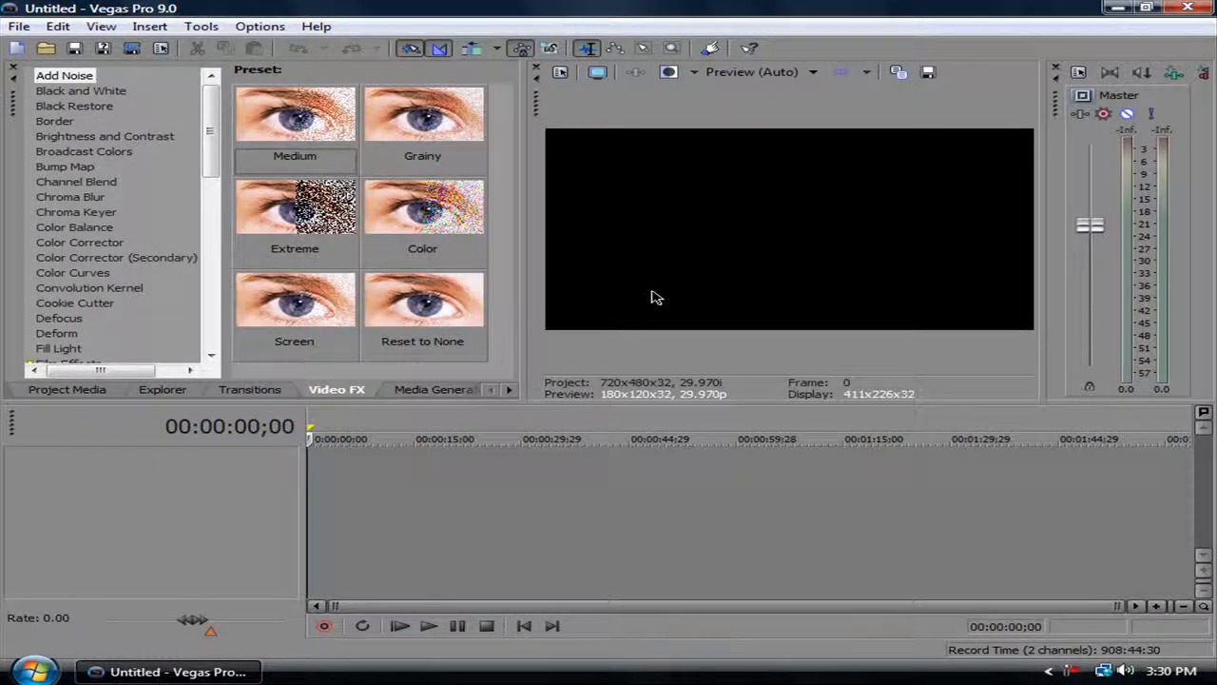
Import video file 3 from Documents and place it at the start of the empty timeline.
{"action": "left_click", "coordinate": [19, 26]}
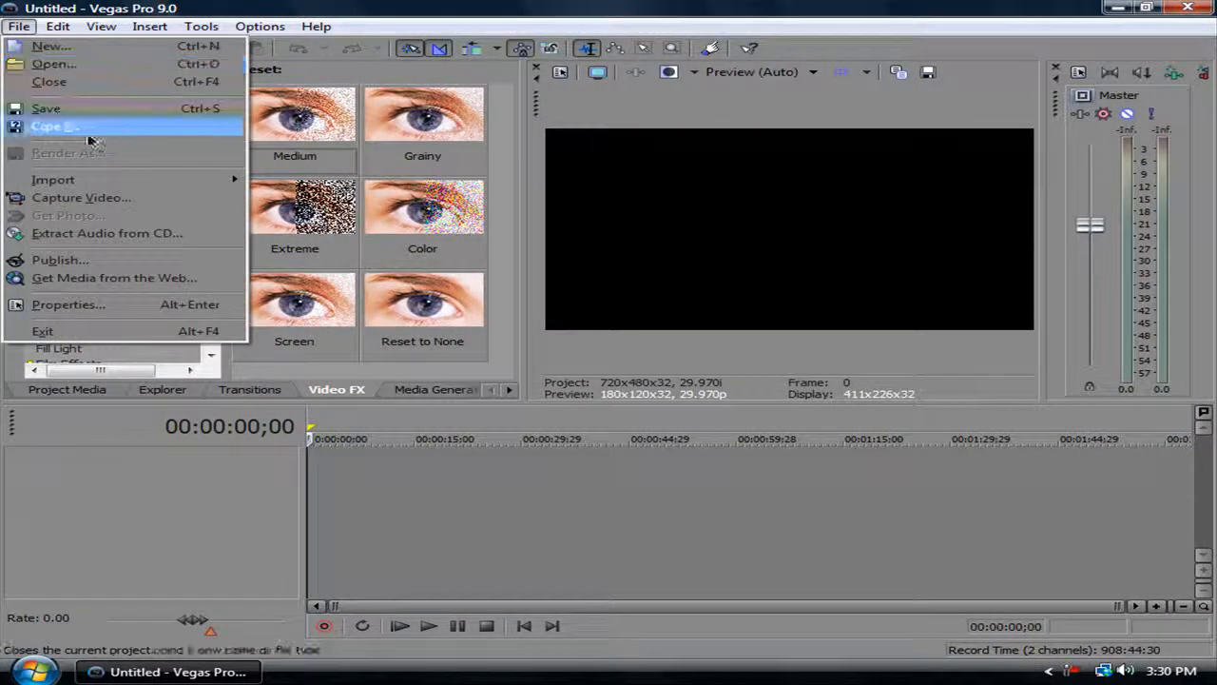
{"action": "mouse_move", "coordinate": [133, 180]}
{"action": "left_click", "coordinate": [282, 185]}
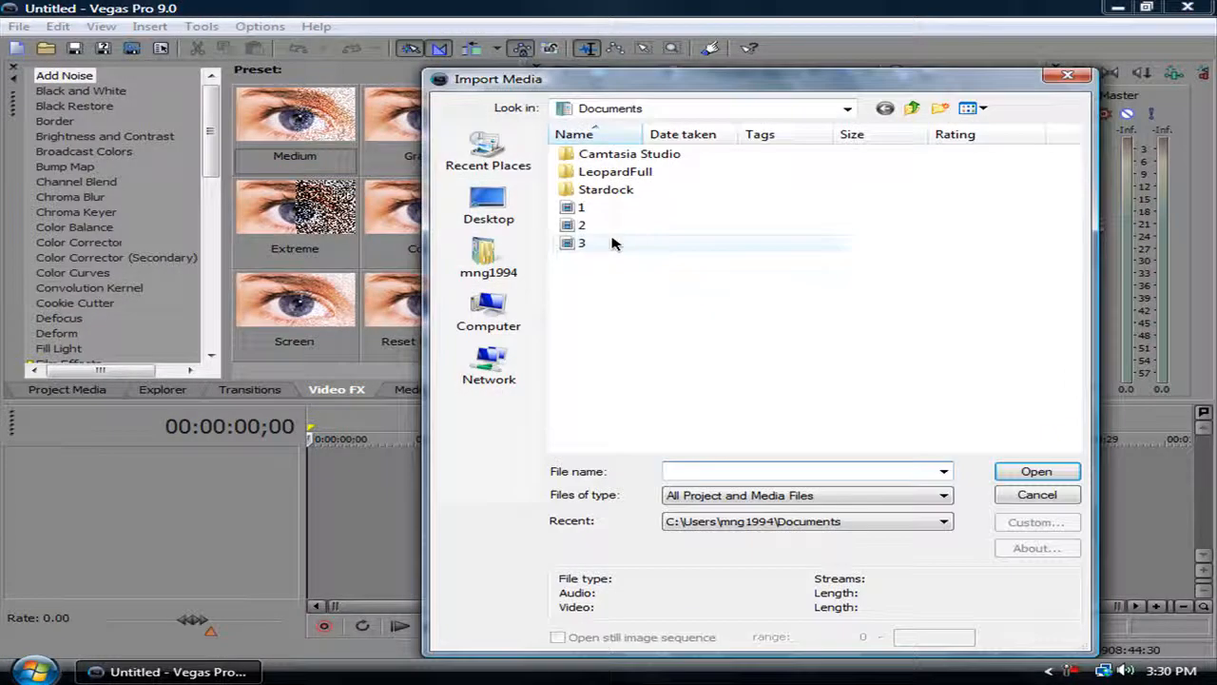
{"action": "left_click", "coordinate": [607, 243]}
{"action": "left_click", "coordinate": [1036, 470]}
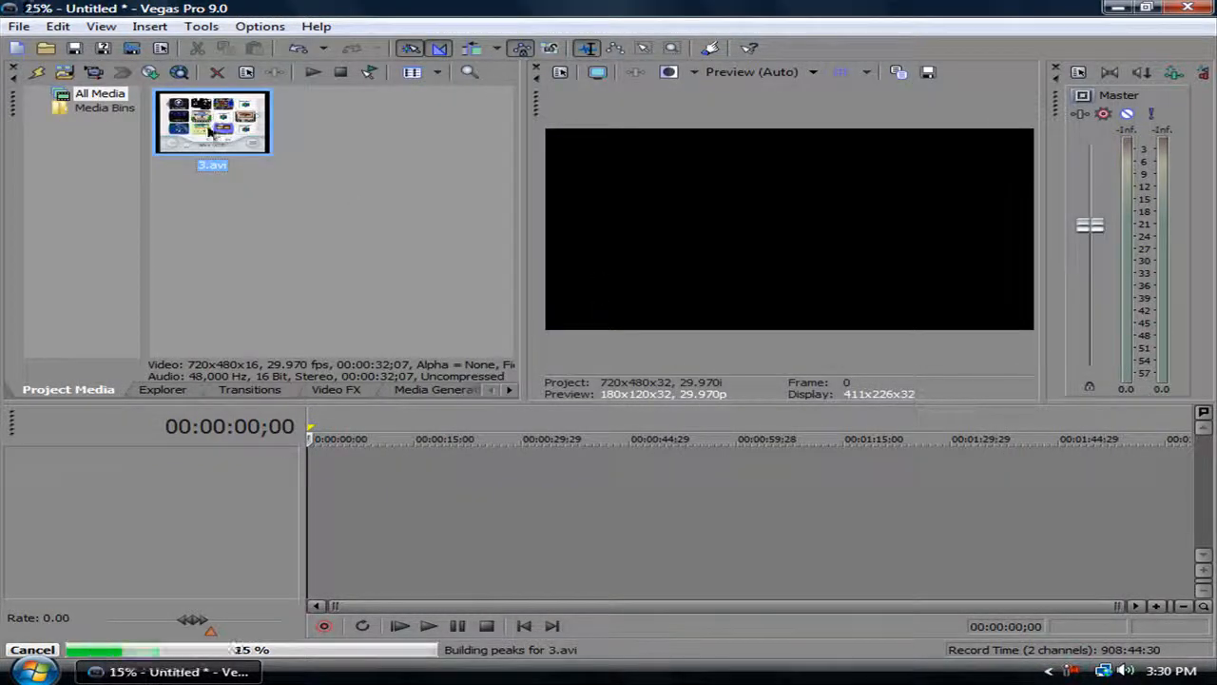
{"action": "left_click_drag", "start_coordinate": [209, 133], "coordinate": [318, 504]}
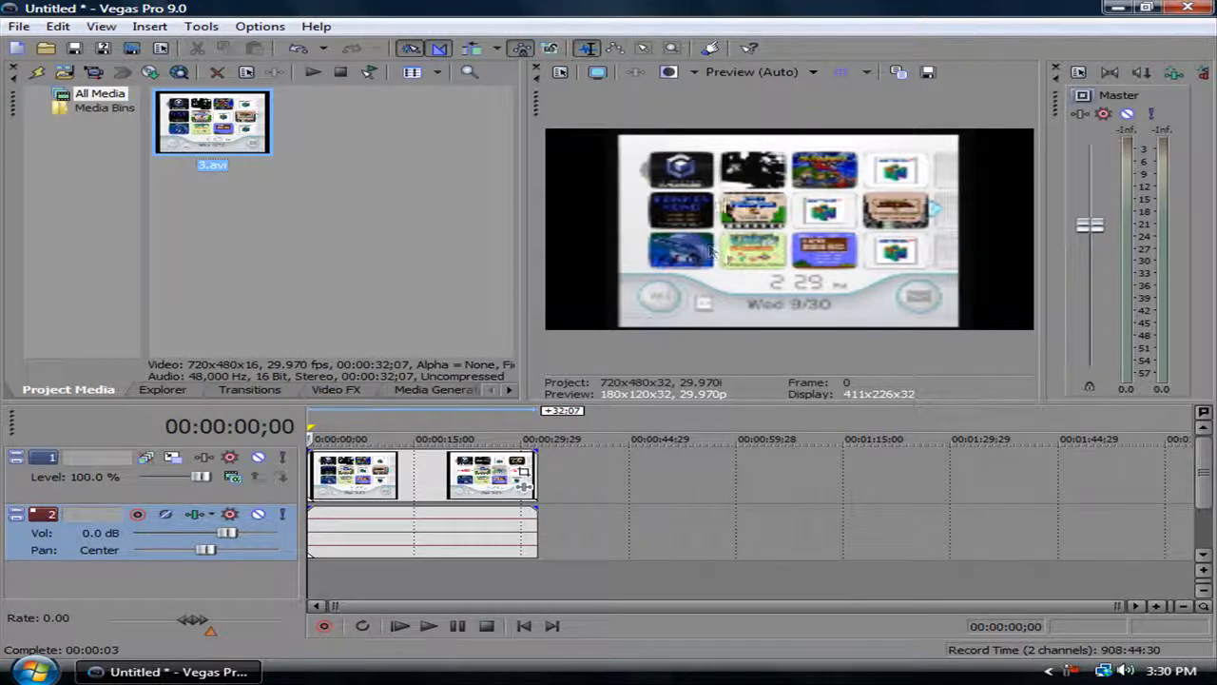
Set the project's video template to NTSC DV Widescreen (720x480, 29.970 fps).
{"action": "left_click", "coordinate": [560, 75]}
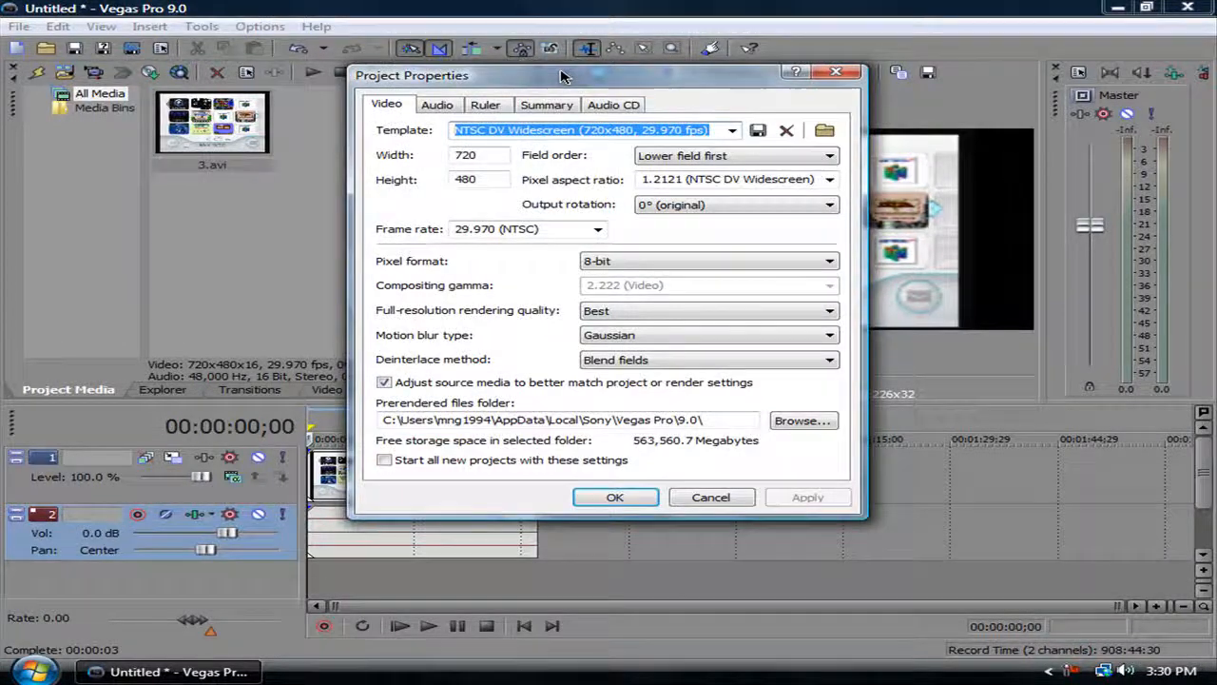
{"action": "left_click", "coordinate": [732, 131]}
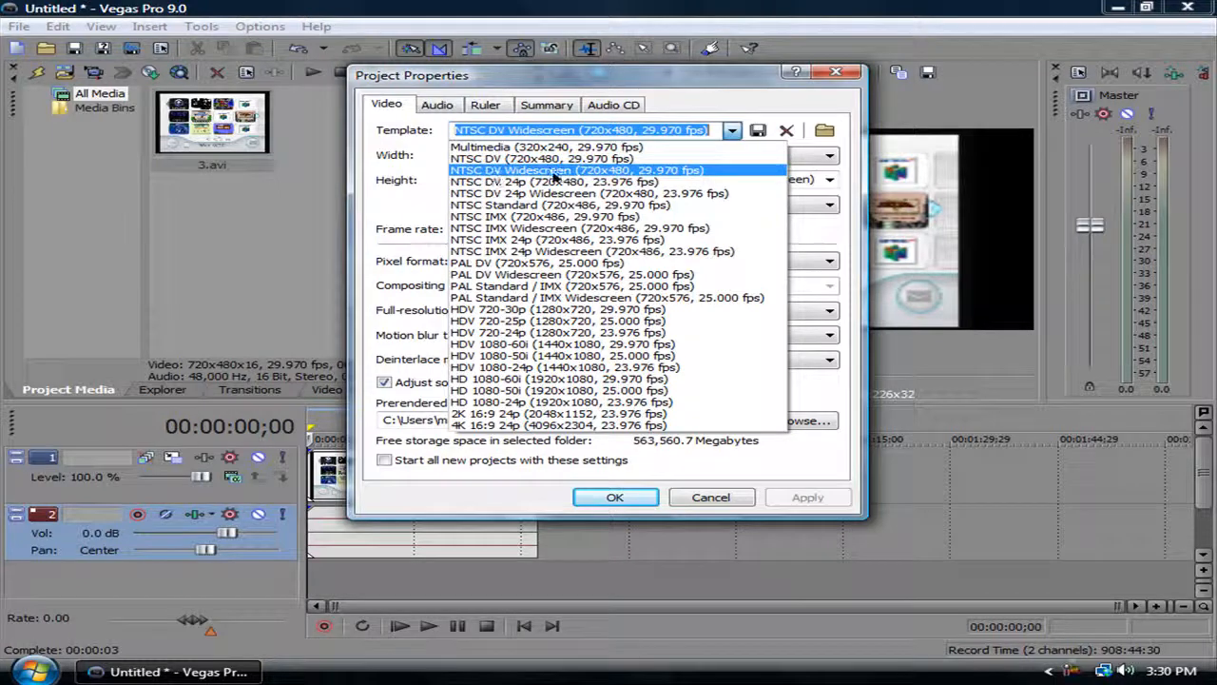
{"action": "left_click", "coordinate": [589, 174]}
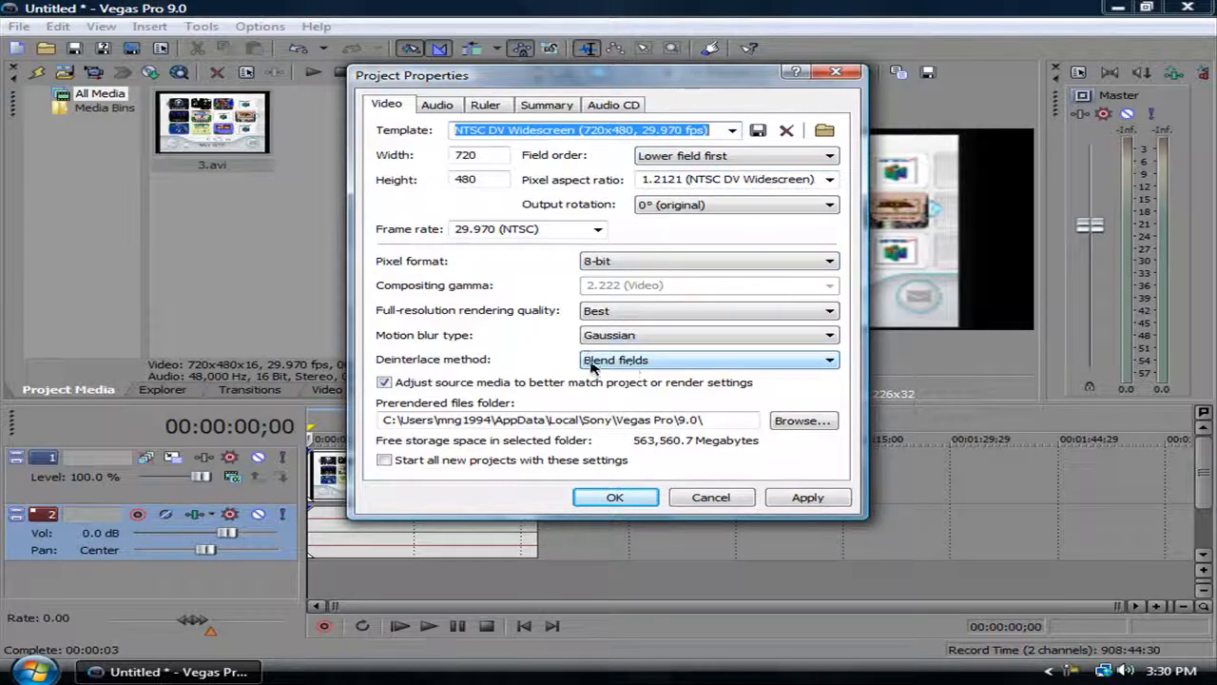
Choose Blend fields deinterlacing, Gaussian motion blur and Best full-resolution rendering quality for the project.
{"action": "left_click", "coordinate": [662, 367]}
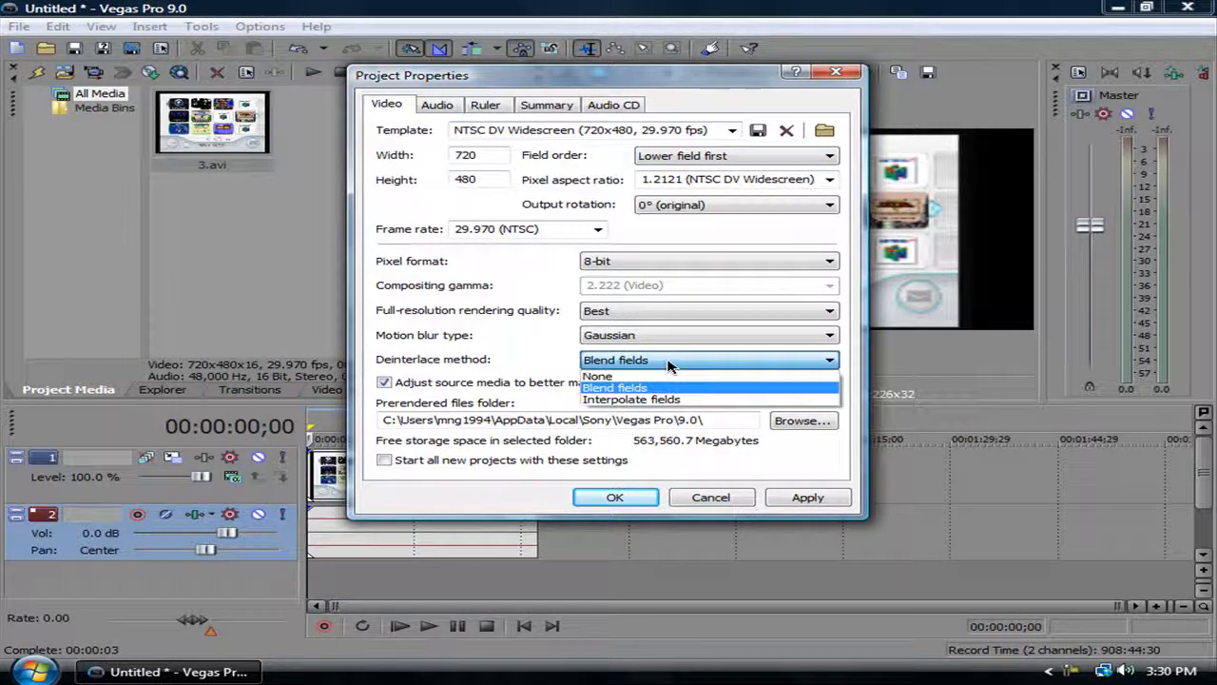
{"action": "left_click", "coordinate": [644, 382]}
{"action": "left_click", "coordinate": [645, 336]}
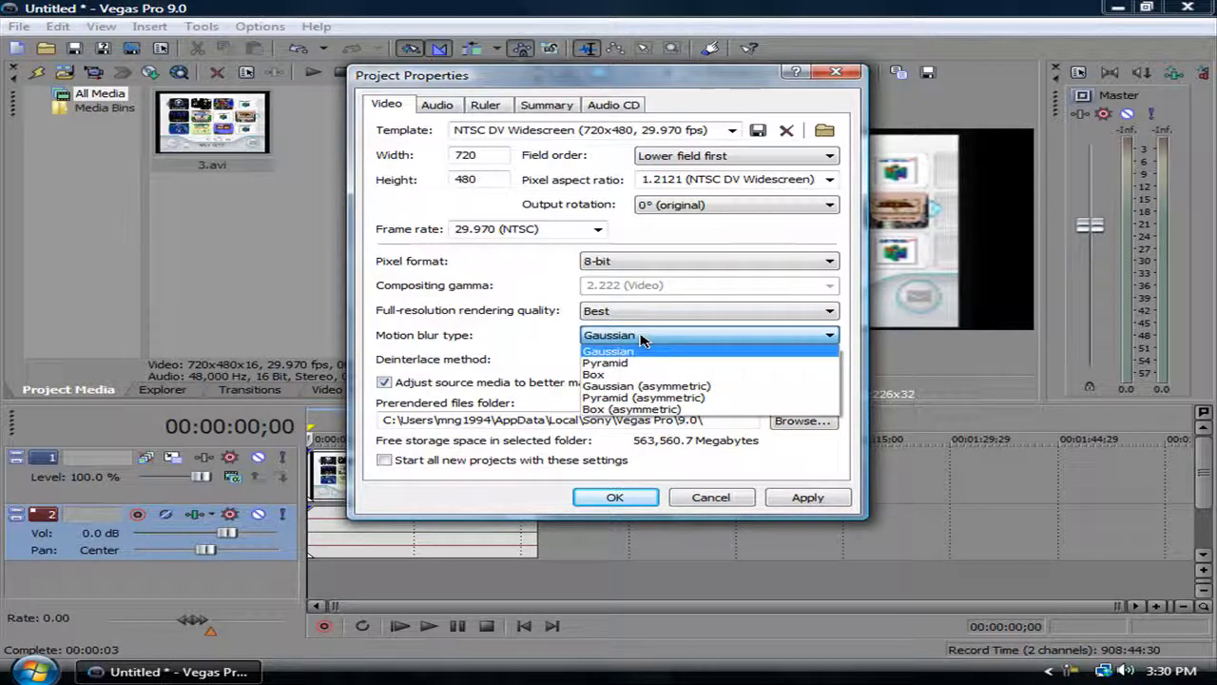
{"action": "left_click", "coordinate": [640, 345]}
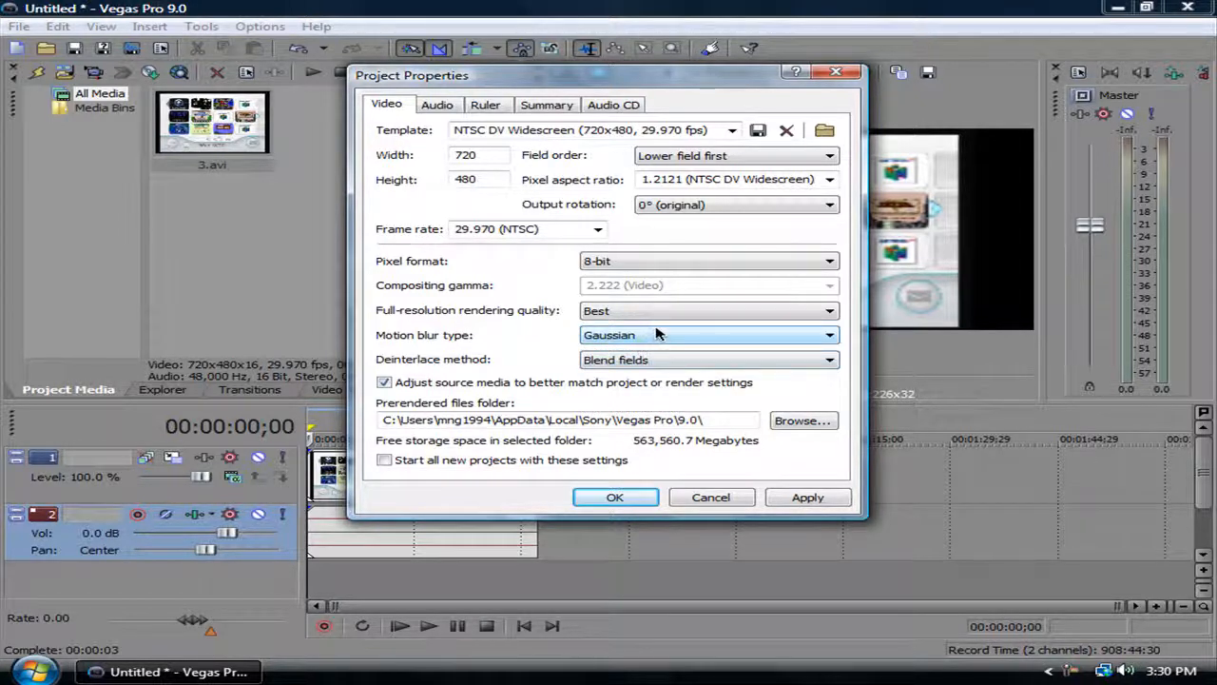
{"action": "left_click", "coordinate": [656, 318]}
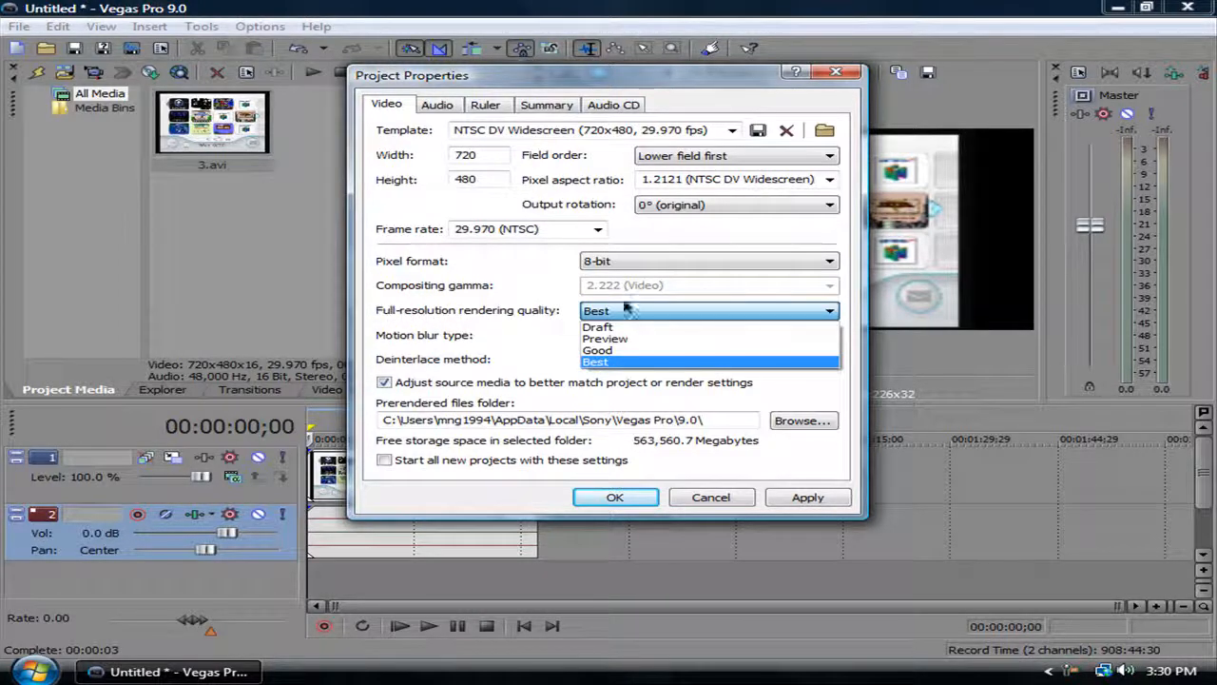
{"action": "left_click", "coordinate": [628, 369]}
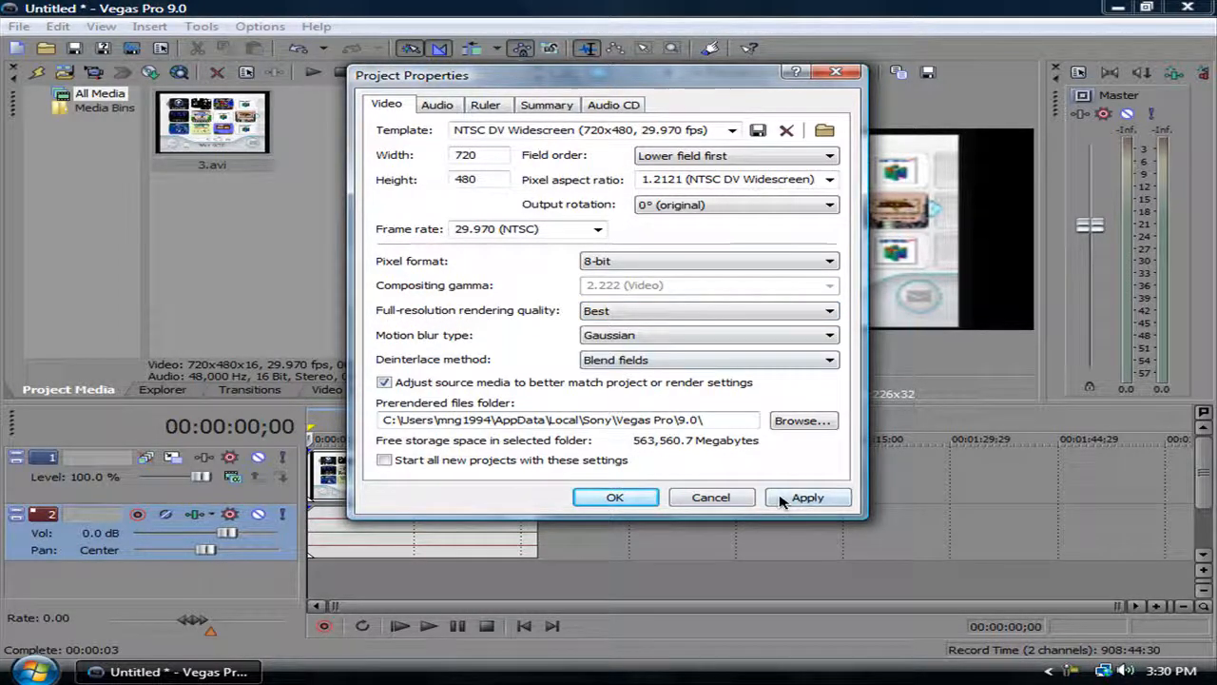
Make all new projects start with these settings and apply the project properties.
{"action": "left_click", "coordinate": [384, 460]}
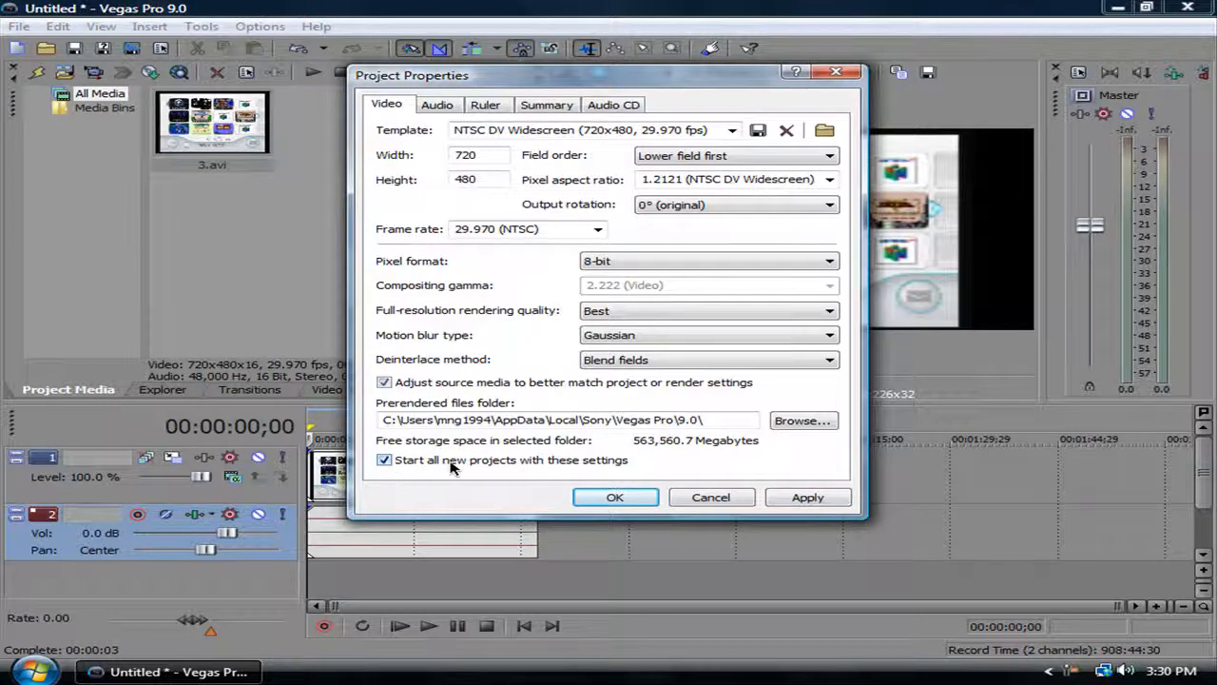
{"action": "left_click", "coordinate": [806, 497]}
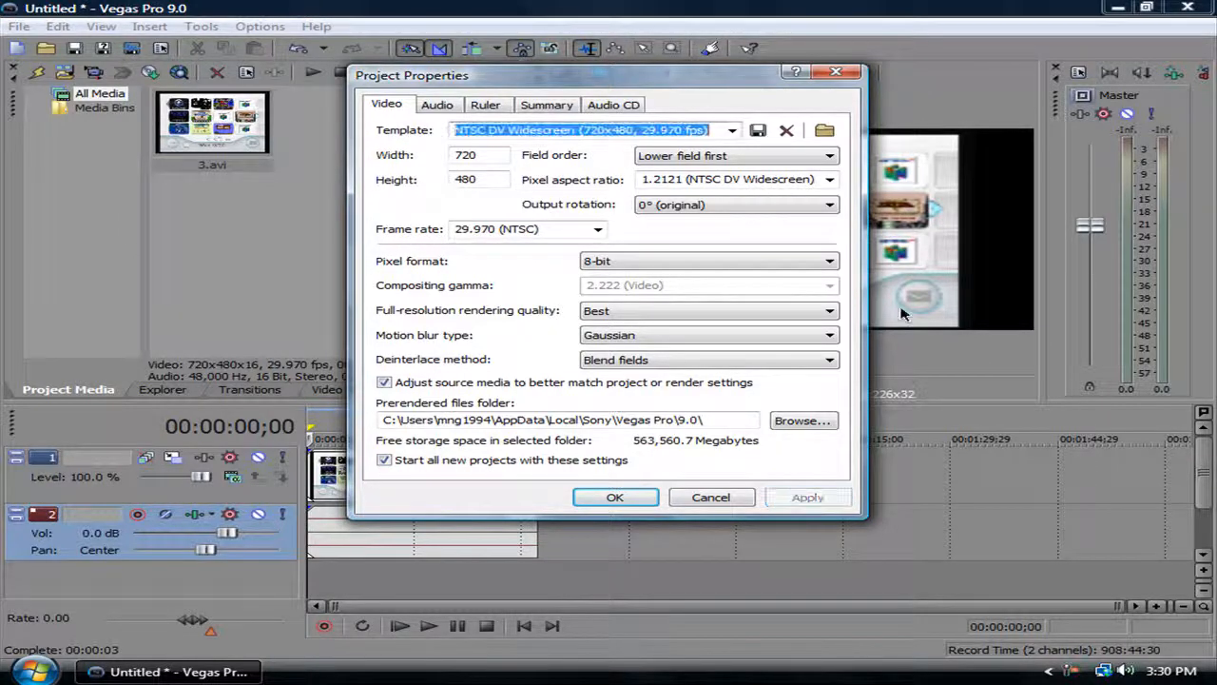
{"action": "left_click", "coordinate": [608, 499]}
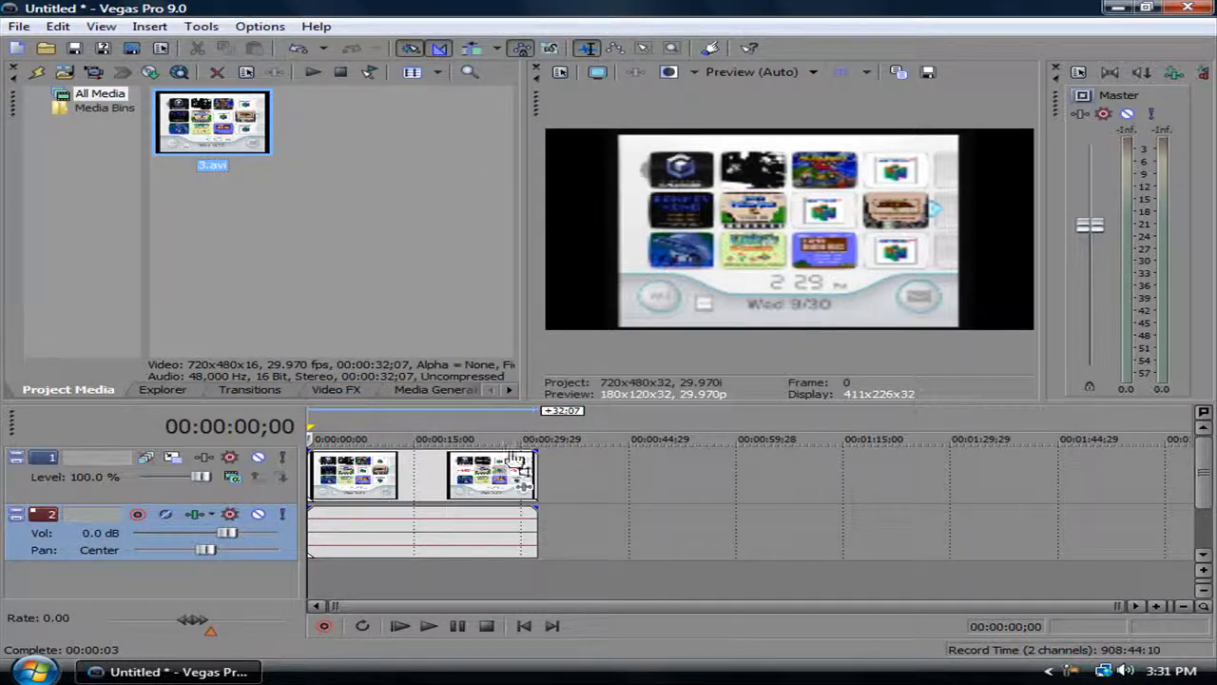
{"action": "left_click", "coordinate": [426, 478]}
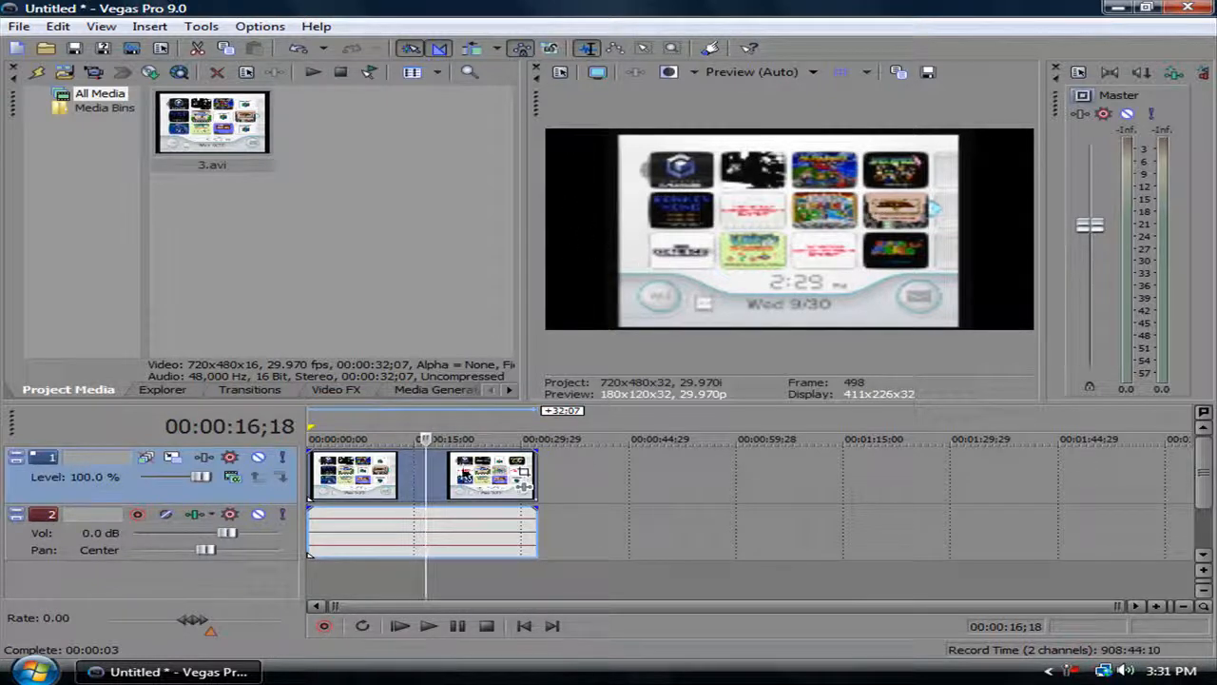
{"action": "right_click", "coordinate": [451, 480]}
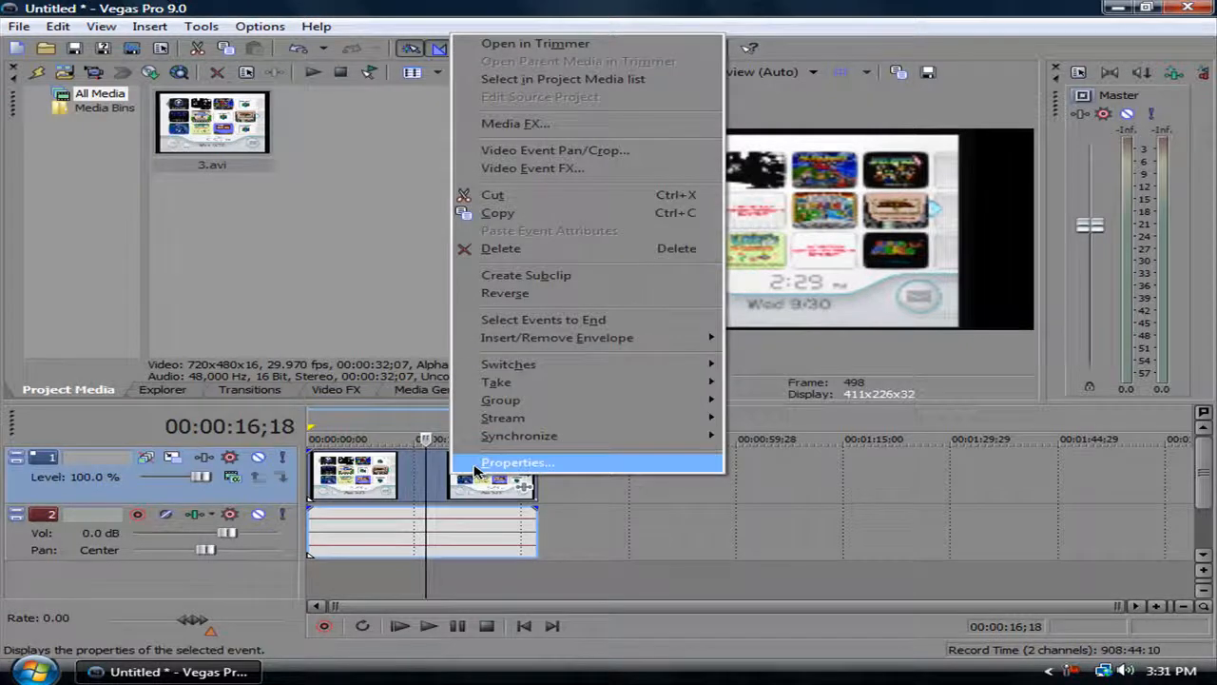
{"action": "left_click", "coordinate": [612, 465]}
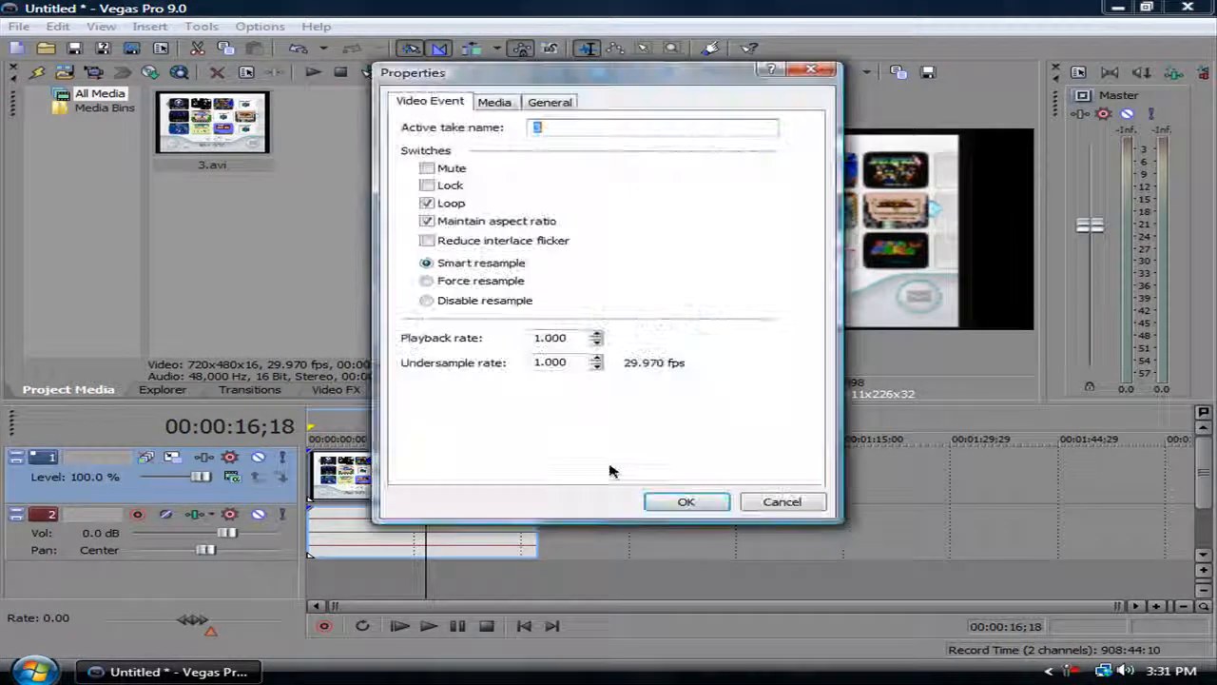
{"action": "left_click", "coordinate": [807, 73]}
In the video event's properties, disable resample, enable Reduce interlace flicker, and turn off Maintain aspect ratio.
{"action": "right_click", "coordinate": [438, 464]}
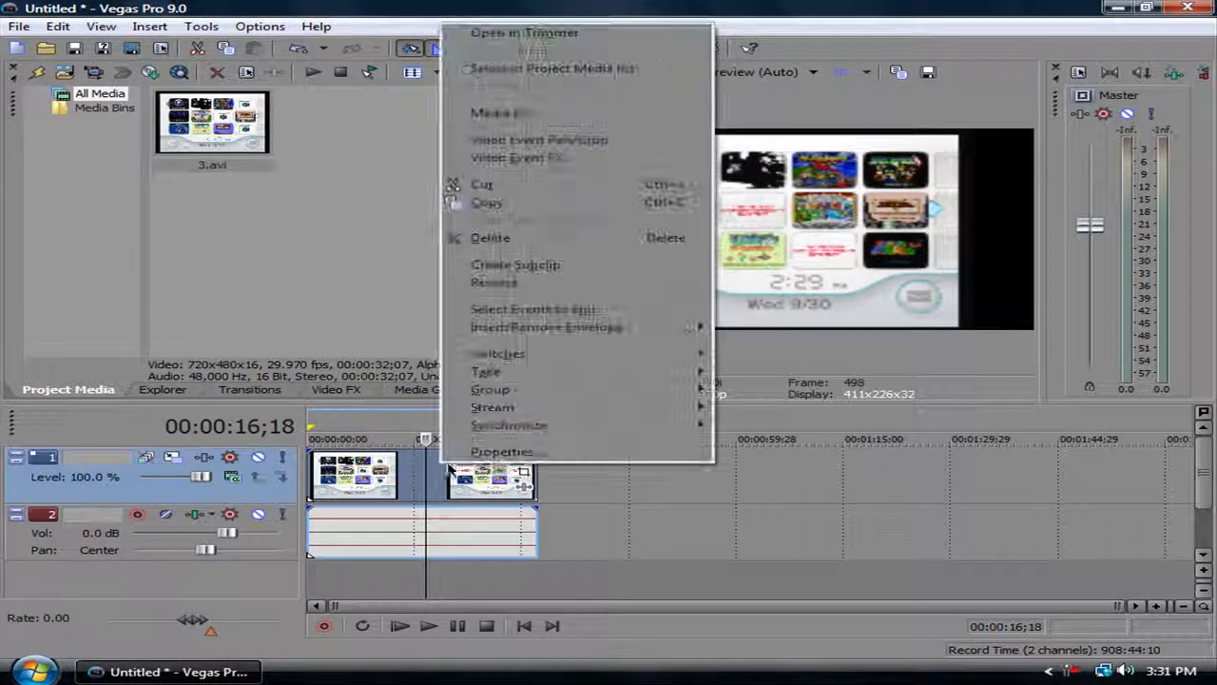
{"action": "left_click", "coordinate": [507, 451]}
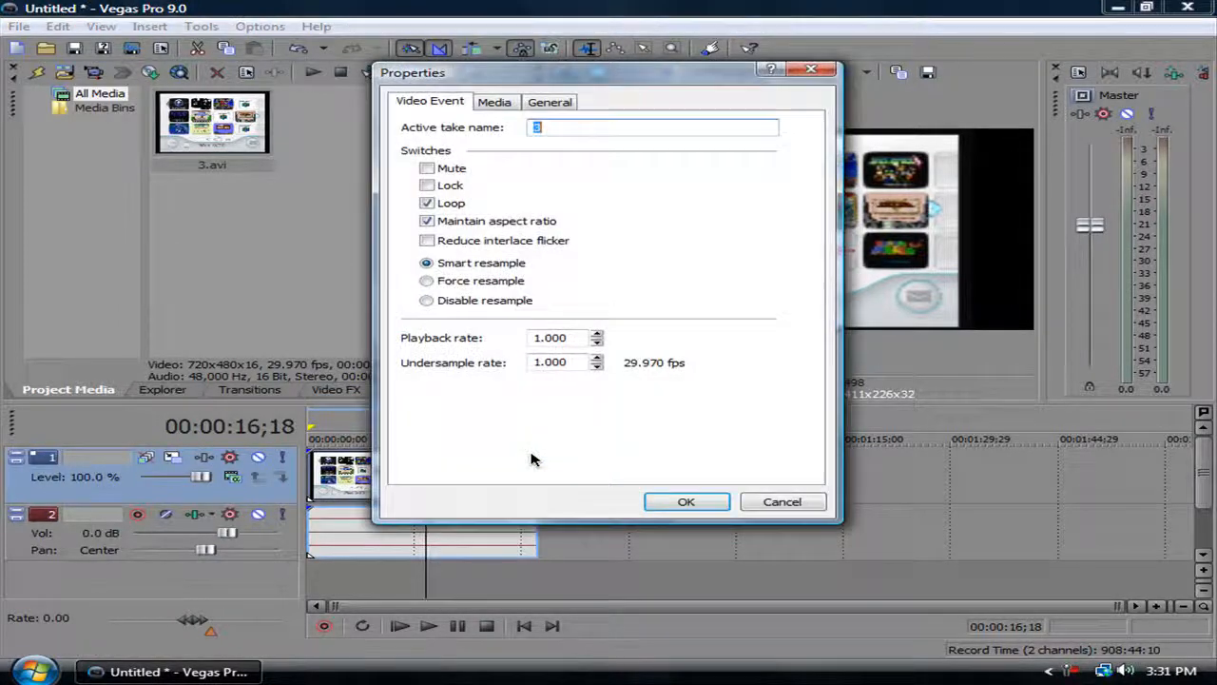
{"action": "left_click", "coordinate": [426, 300]}
{"action": "left_click", "coordinate": [426, 241]}
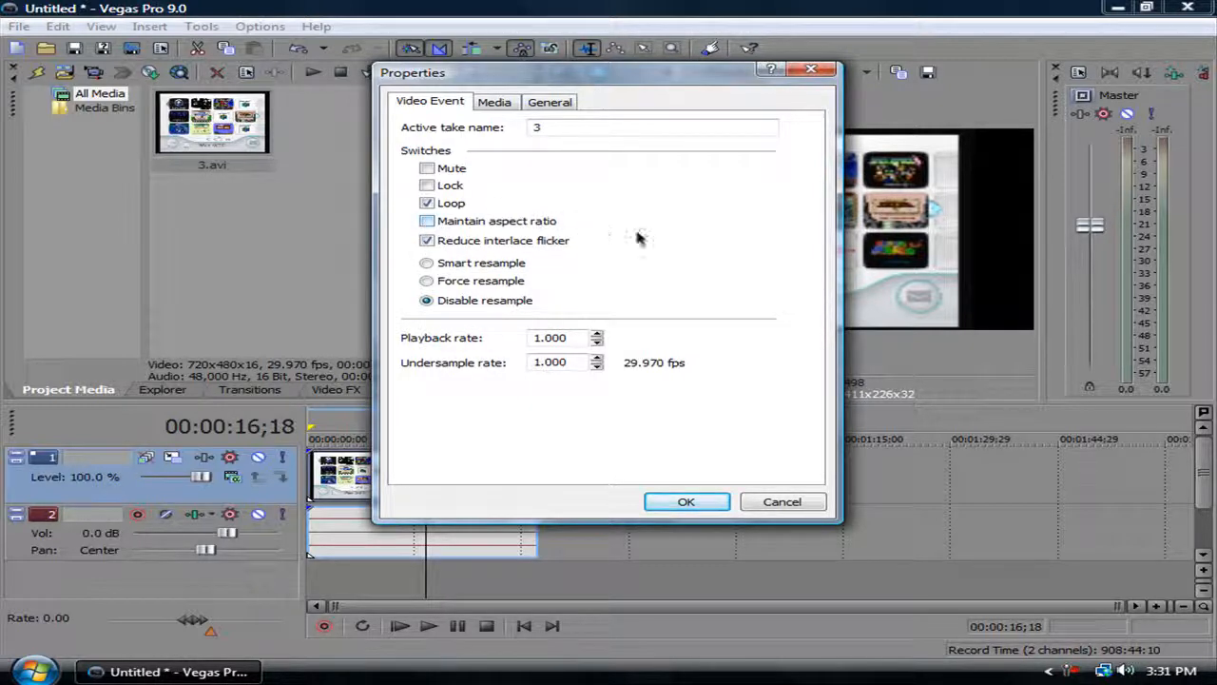
{"action": "left_click", "coordinate": [686, 501]}
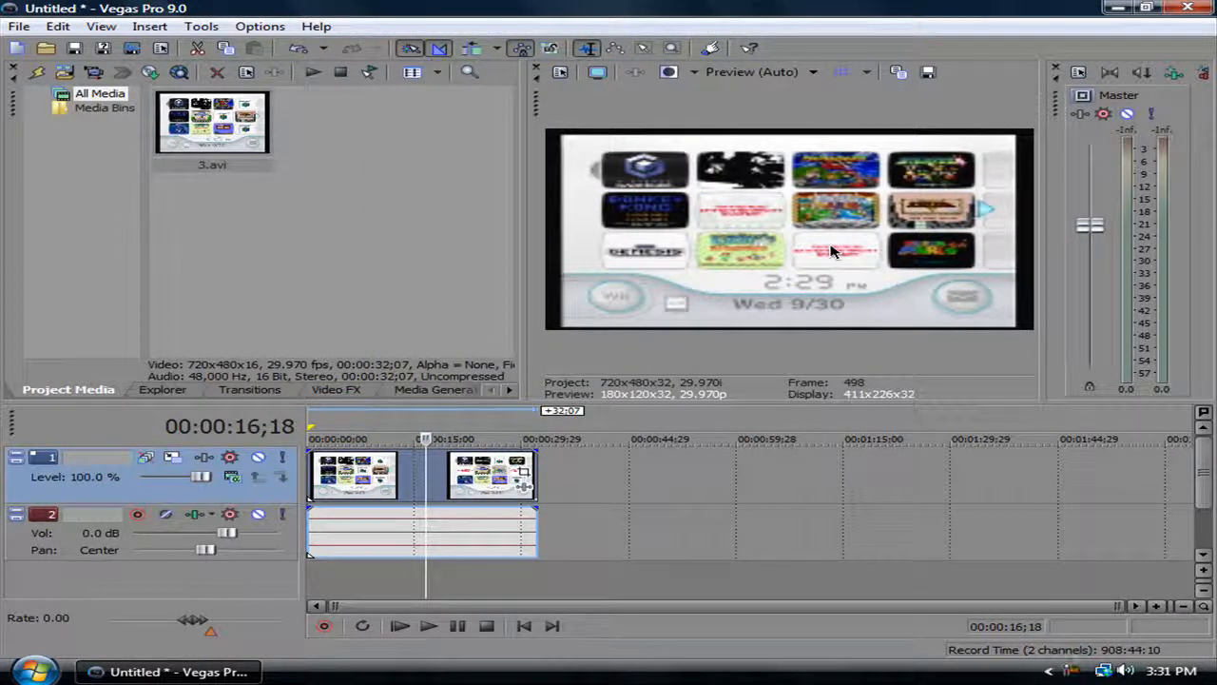
Review the video event's switches and resample option in its properties, keeping Reduce interlace flicker enabled.
{"action": "right_click", "coordinate": [433, 470]}
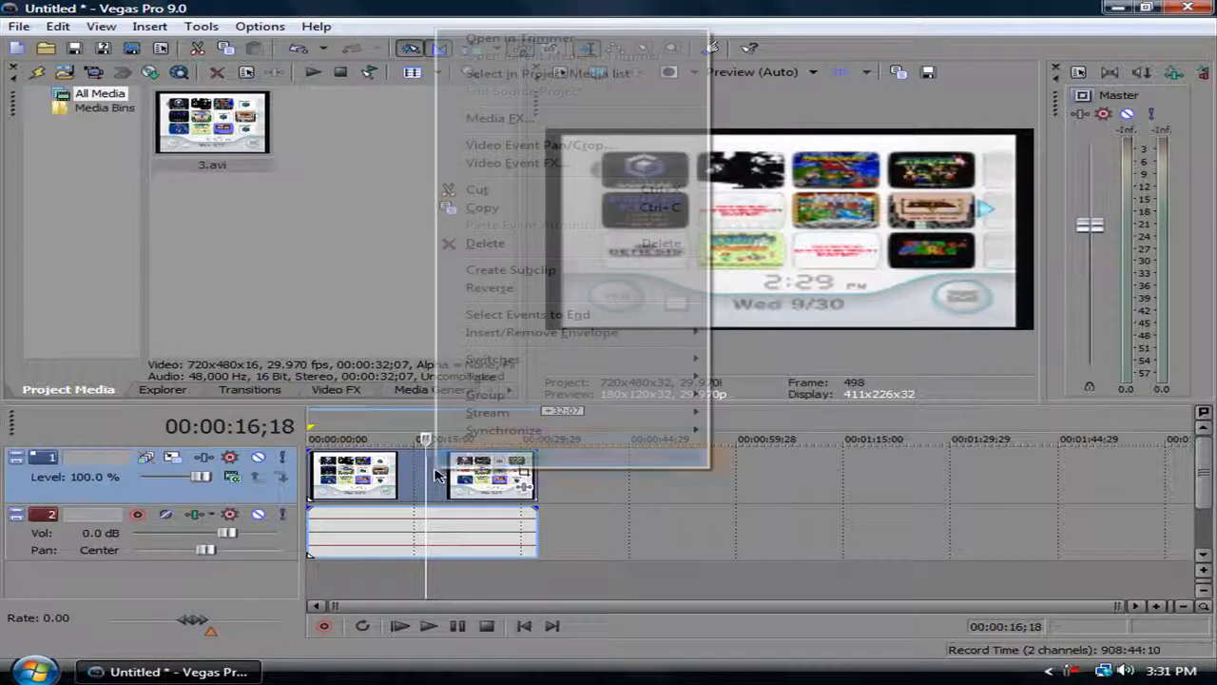
{"action": "left_click", "coordinate": [456, 463]}
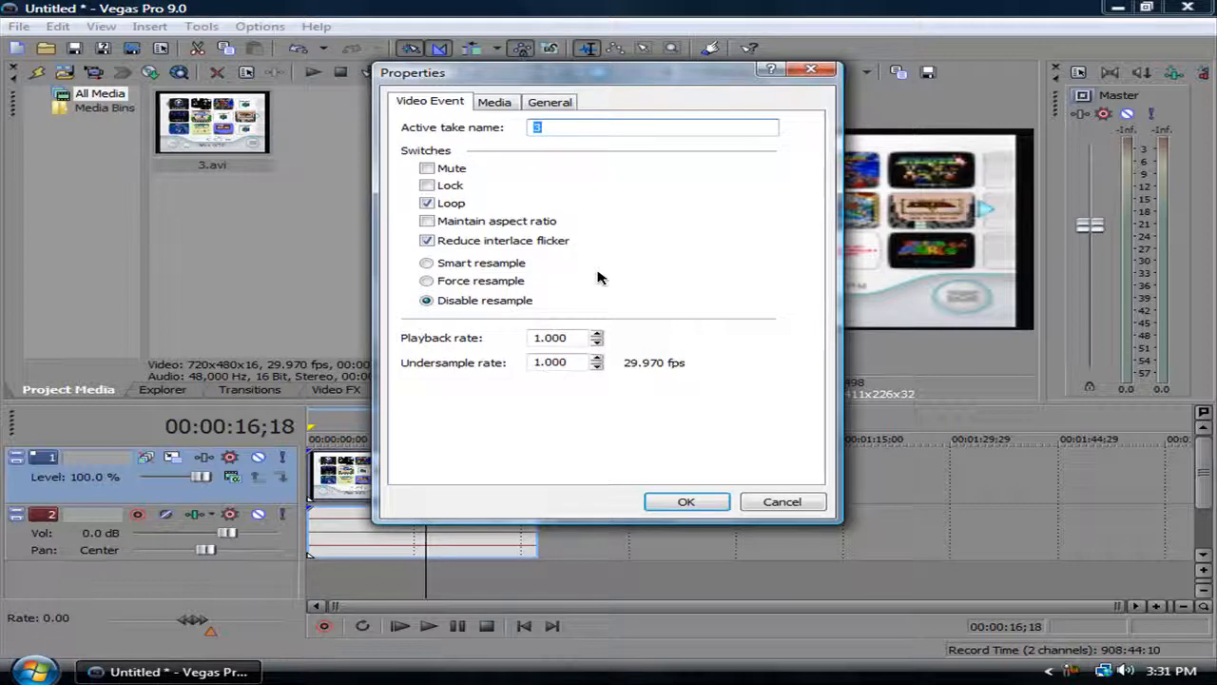
{"action": "left_click", "coordinate": [427, 242]}
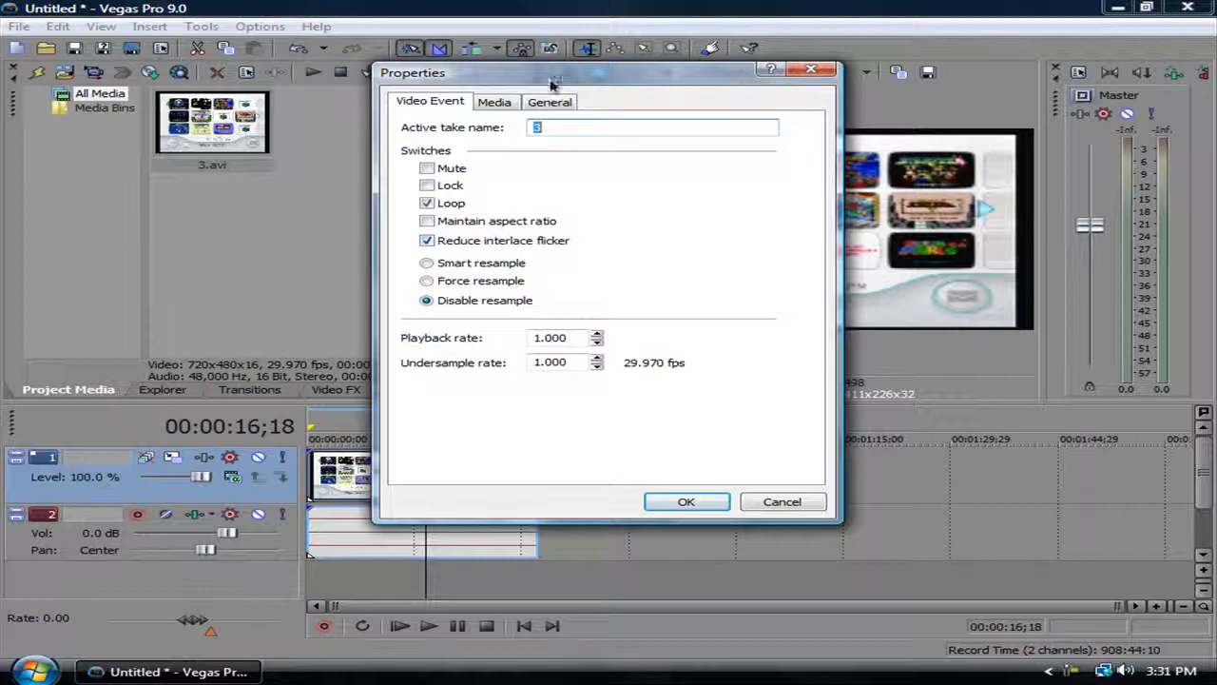
{"action": "left_click", "coordinate": [688, 500]}
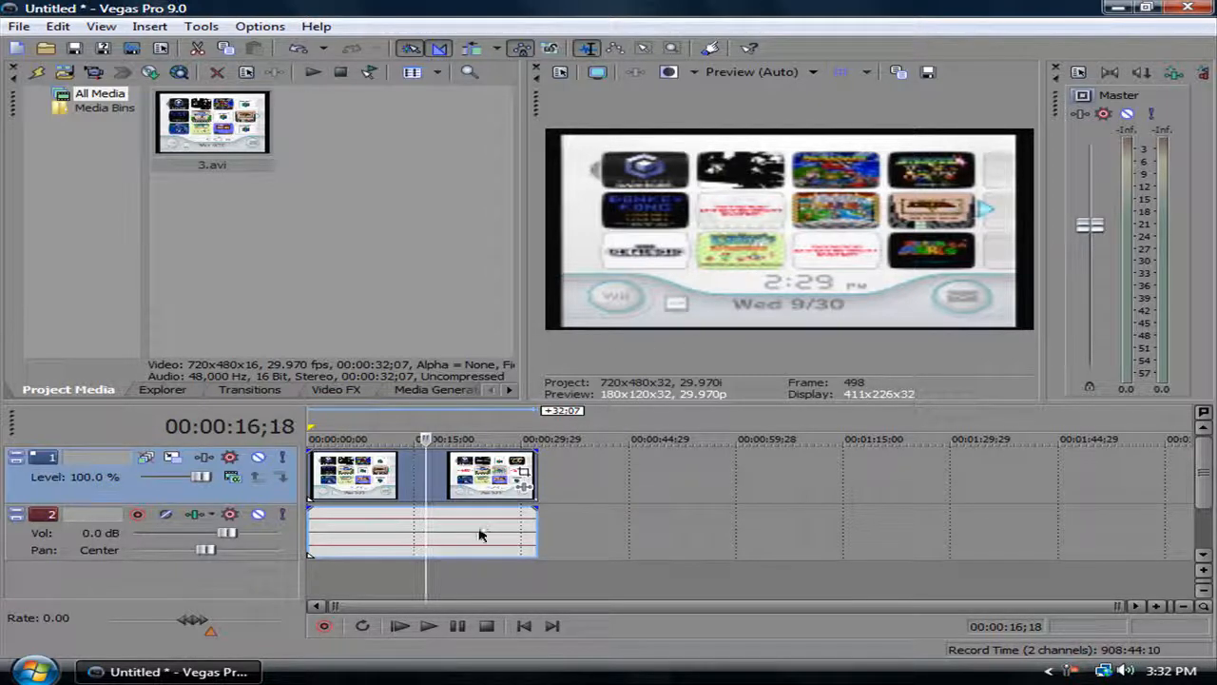
Open the video event's Pan/Crop settings, unlock the crop frame's aspect ratio, and set the source's Maintain aspect ratio to No.
{"action": "left_click", "coordinate": [526, 475]}
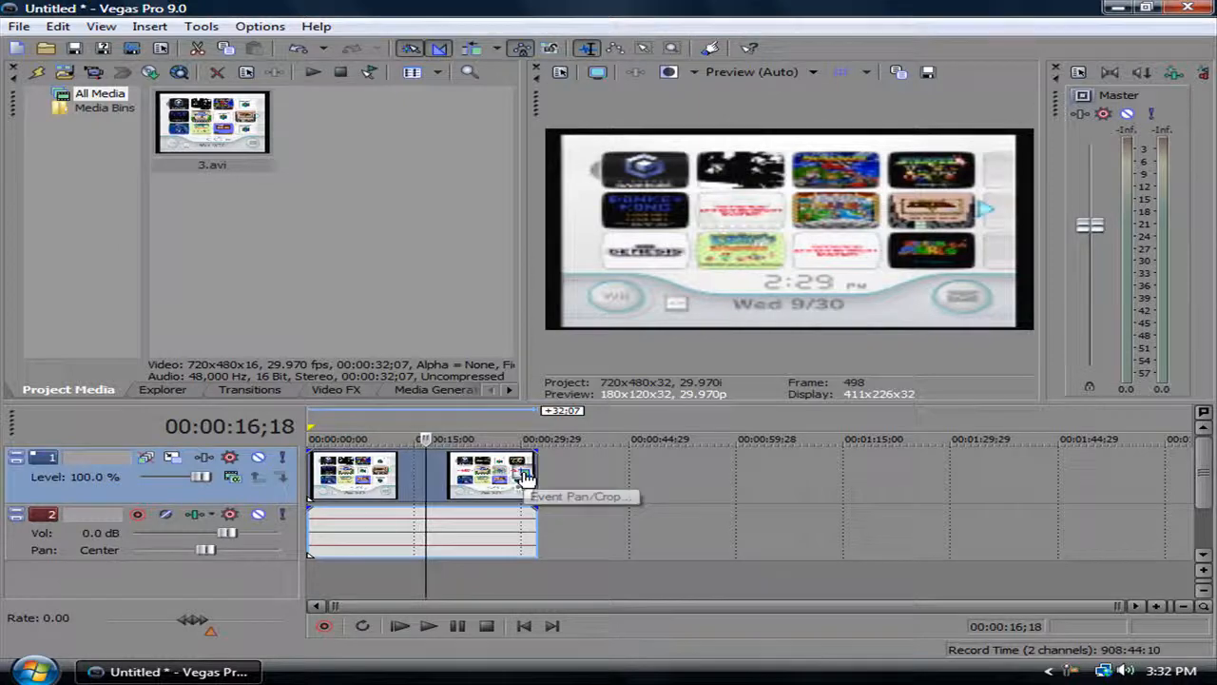
{"action": "left_click_drag", "start_coordinate": [532, 398], "coordinate": [445, 249]}
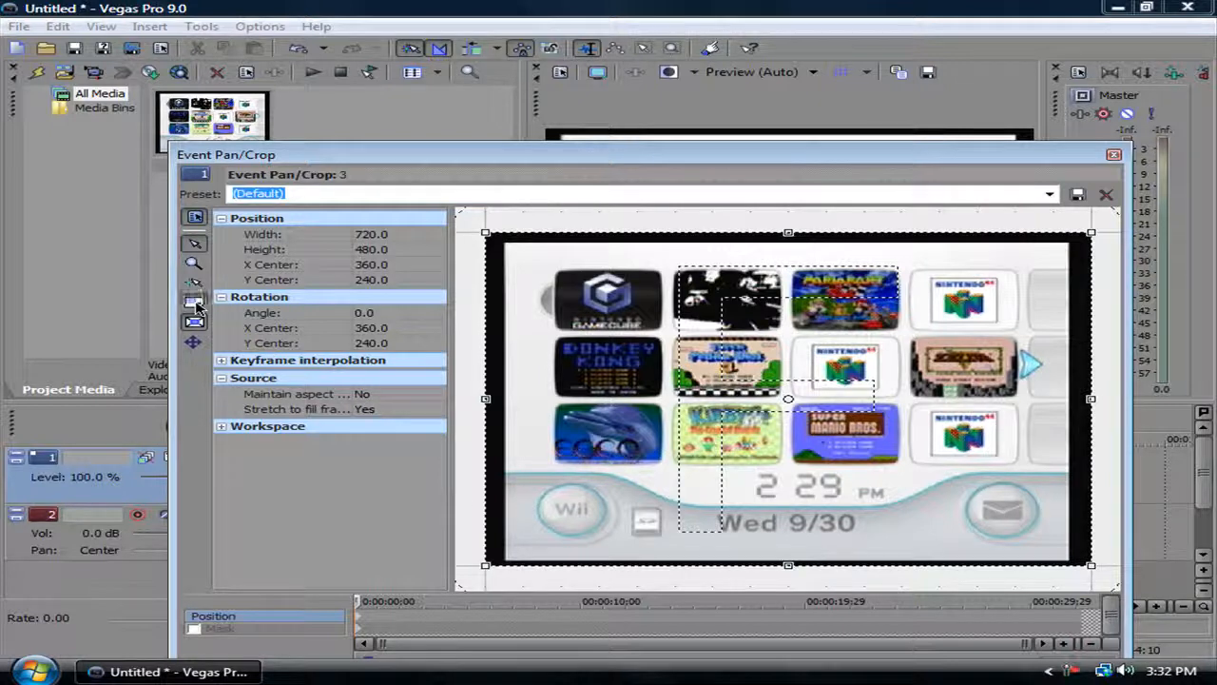
{"action": "left_click", "coordinate": [434, 397]}
{"action": "left_click", "coordinate": [418, 415]}
{"action": "left_click", "coordinate": [227, 380]}
{"action": "left_click", "coordinate": [225, 379]}
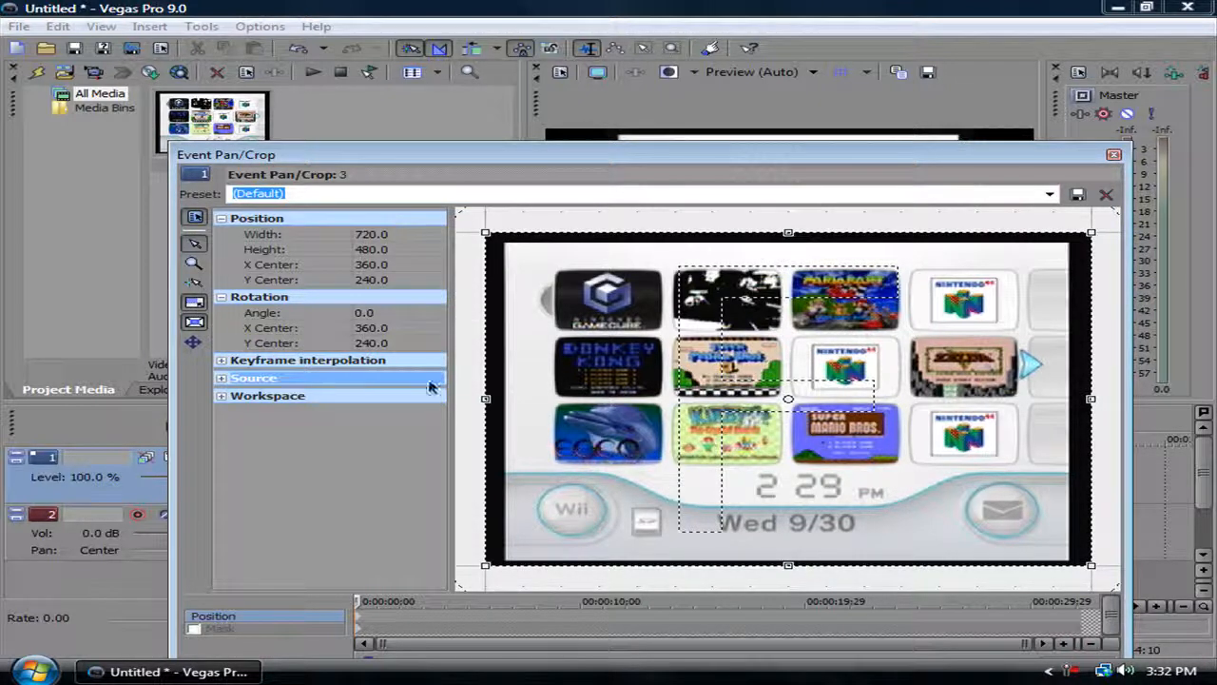
{"action": "left_click", "coordinate": [191, 306]}
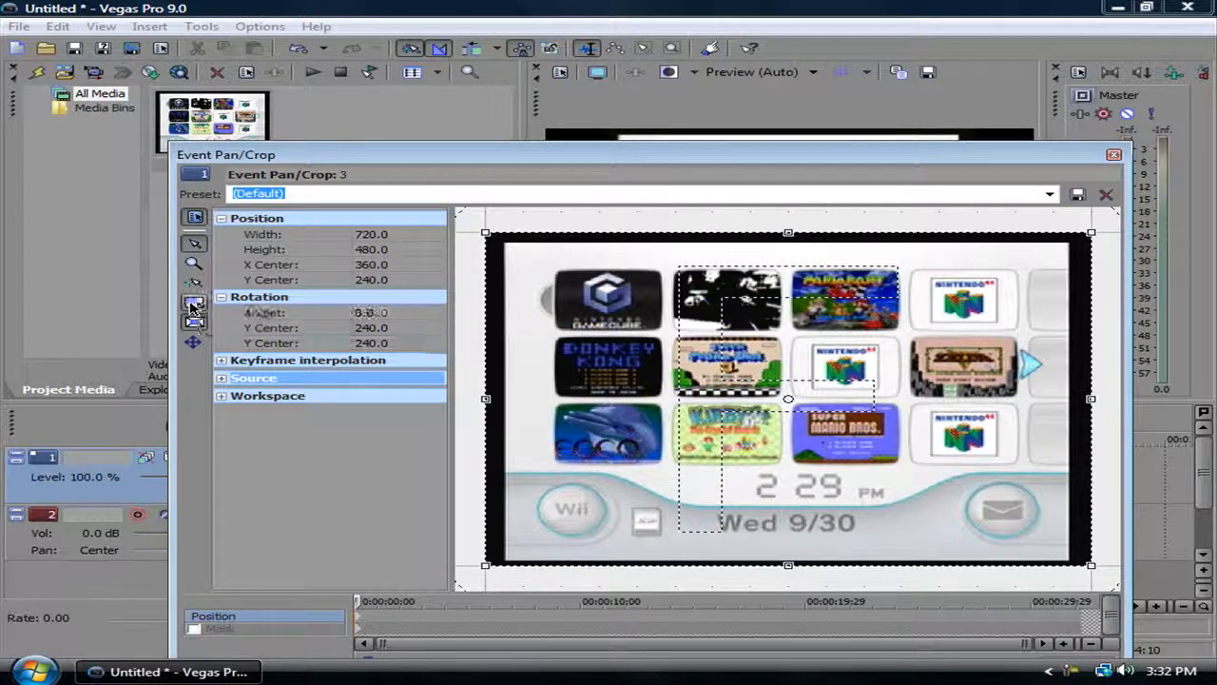
{"action": "left_click", "coordinate": [225, 378]}
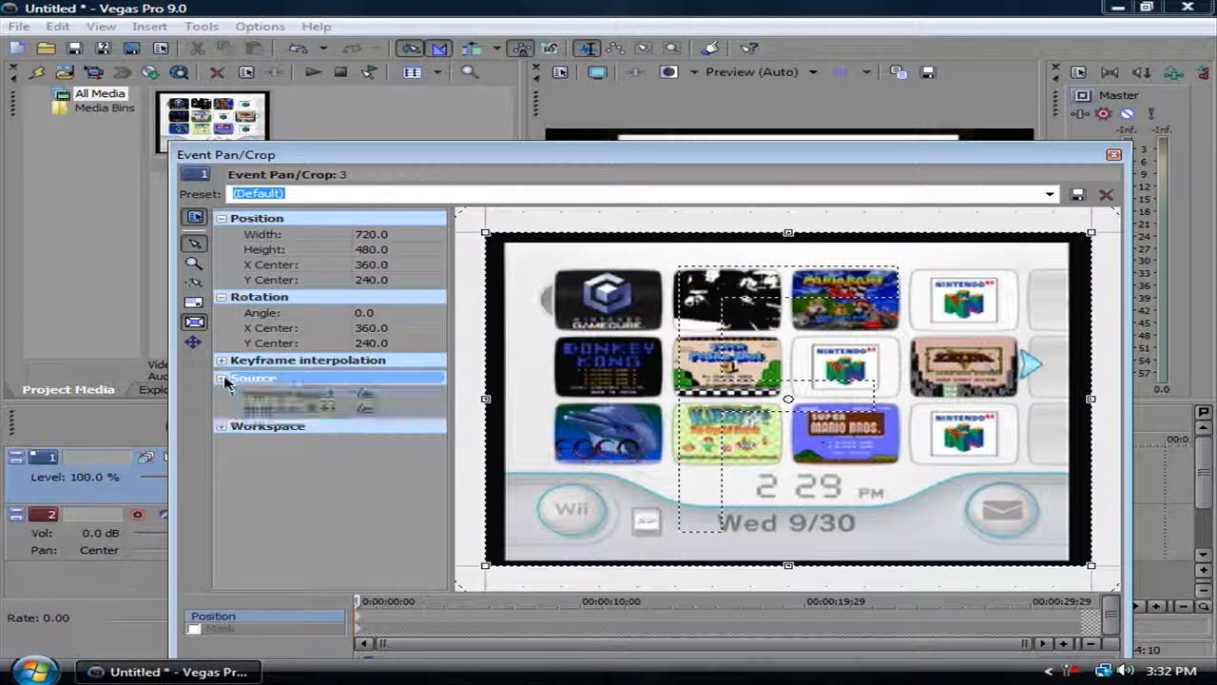
{"action": "left_click", "coordinate": [428, 395]}
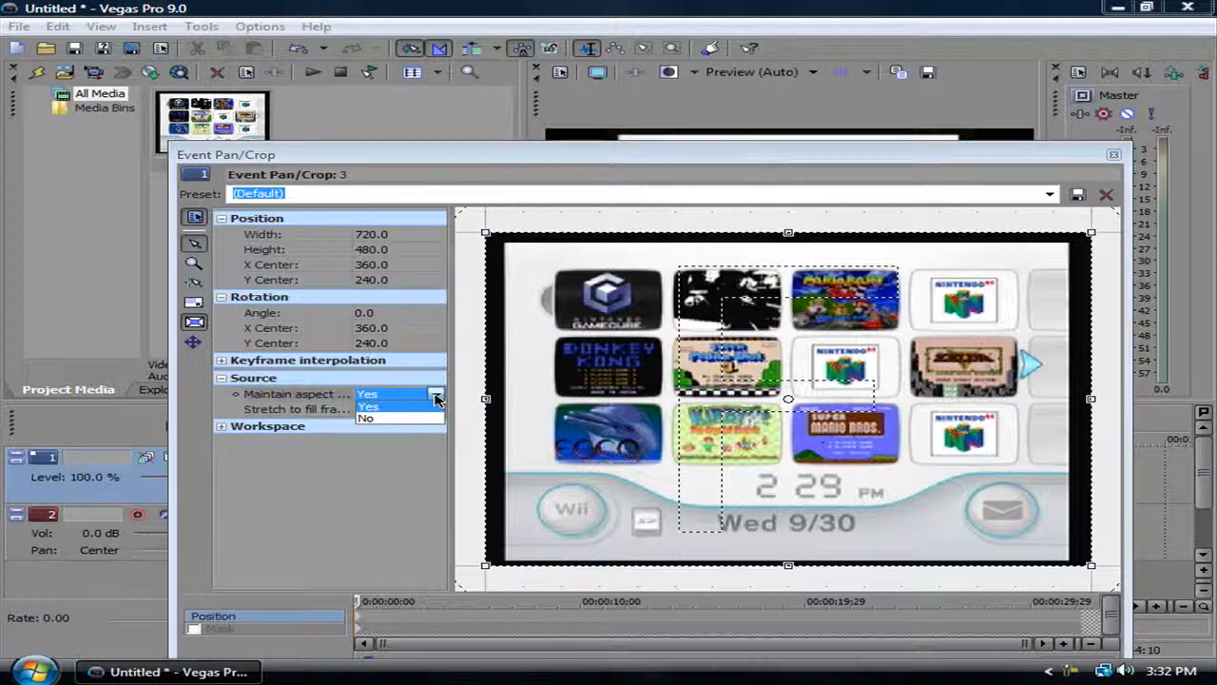
{"action": "left_click", "coordinate": [390, 422]}
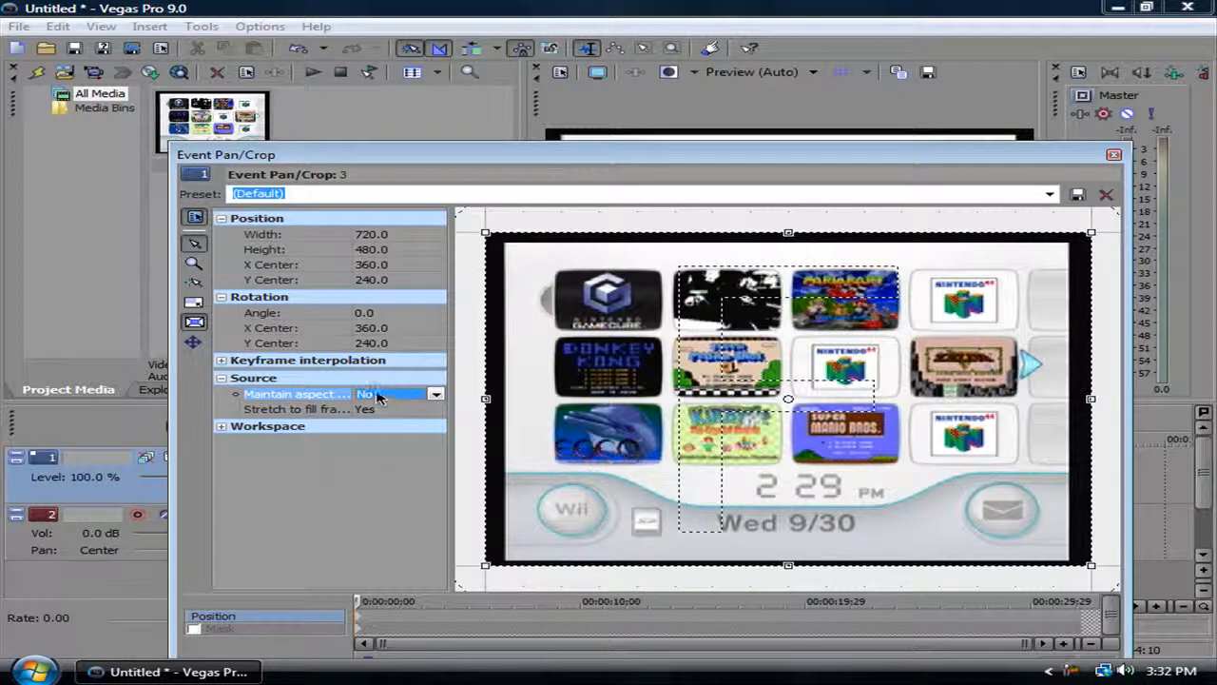
Reduce the crop frame's height to about 454 and centre it vertically at about 244, excluding the upper and lower black bars.
{"action": "left_click_drag", "start_coordinate": [788, 233], "coordinate": [788, 243]}
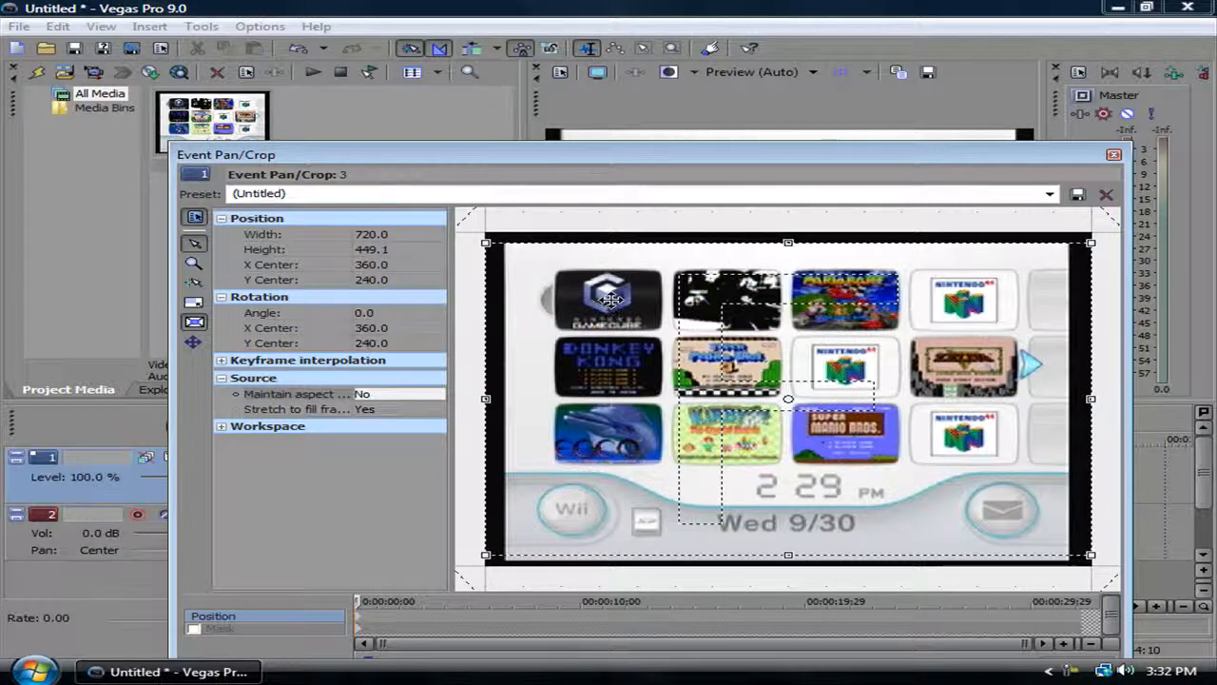
{"action": "left_click_drag", "start_coordinate": [611, 299], "coordinate": [611, 304]}
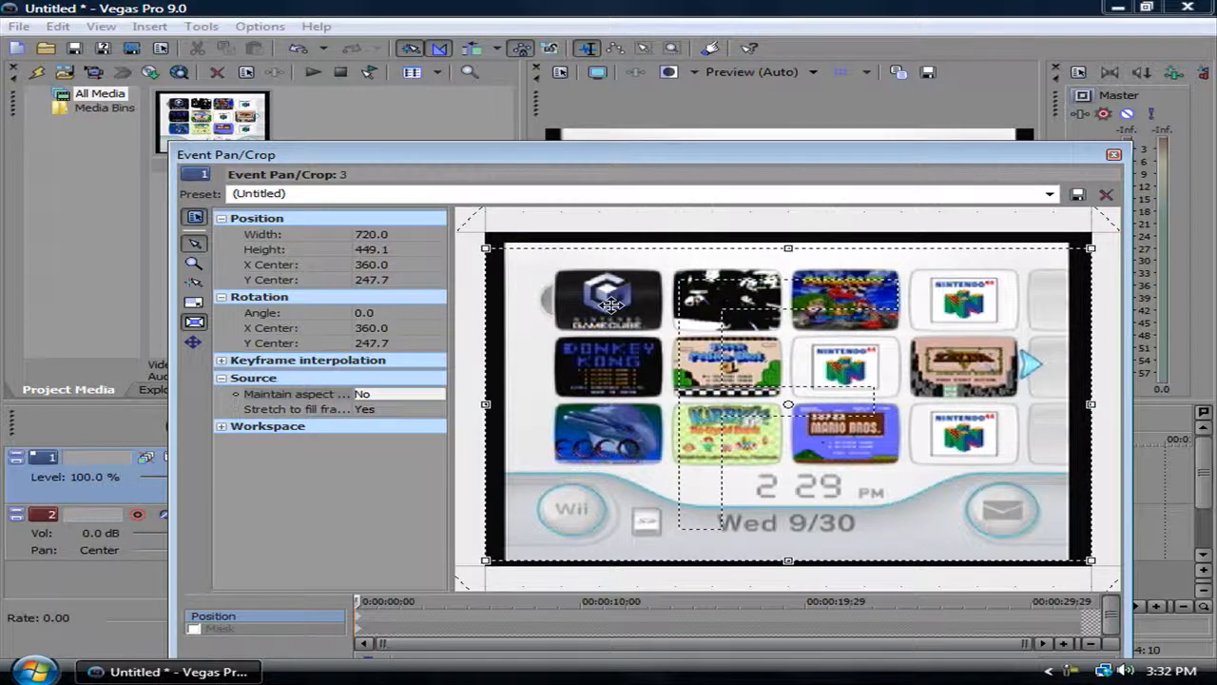
{"action": "left_click_drag", "start_coordinate": [610, 302], "coordinate": [610, 300]}
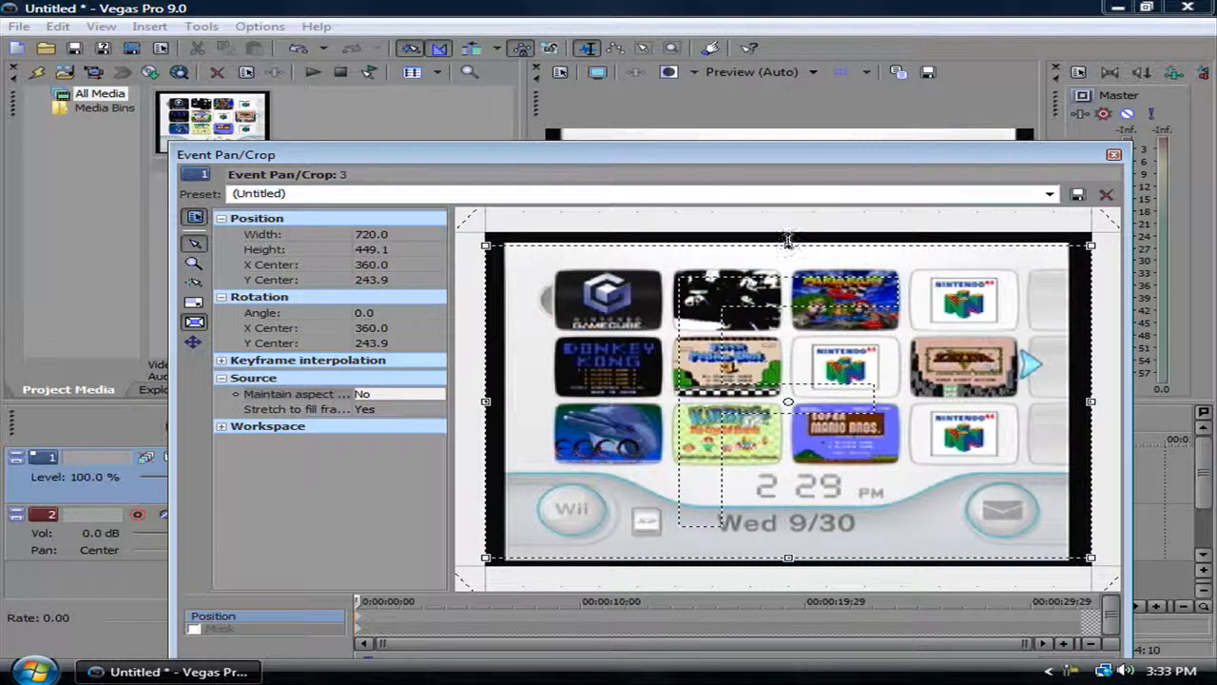
{"action": "left_click_drag", "start_coordinate": [790, 239], "coordinate": [792, 242]}
Narrow the crop frame to about 669 wide, centred horizontally at about 358.6, to exclude the black side bars.
{"action": "left_click_drag", "start_coordinate": [771, 157], "coordinate": [600, 188]}
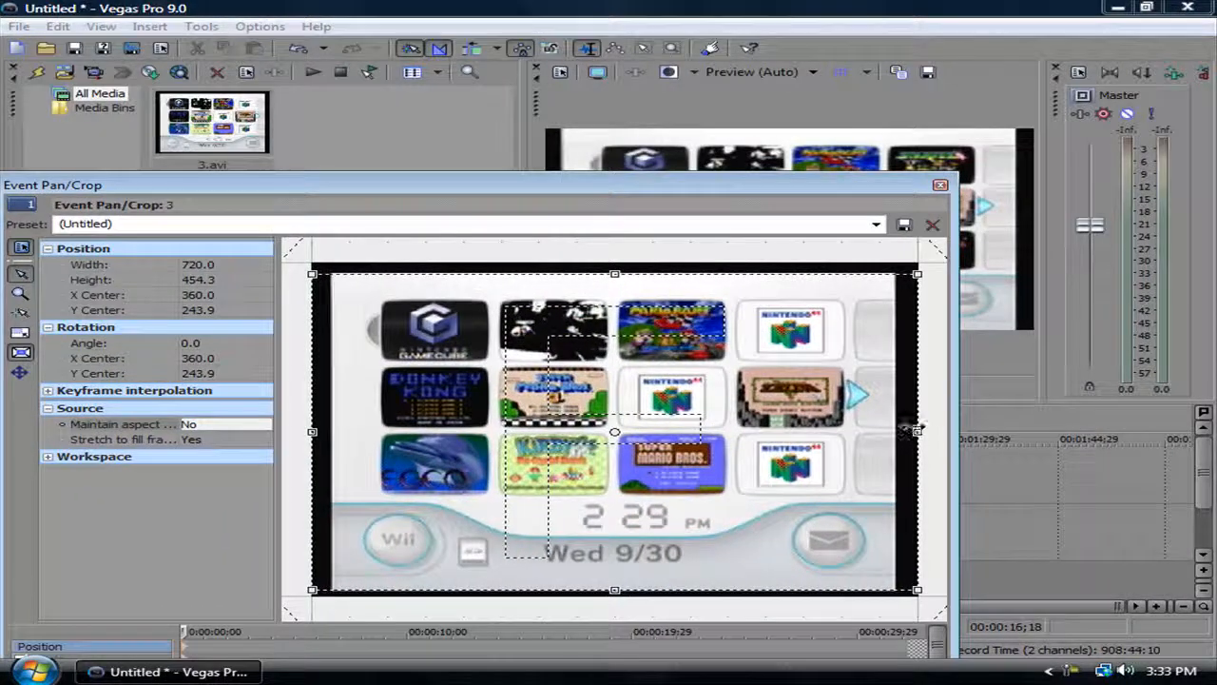
{"action": "left_click_drag", "start_coordinate": [917, 431], "coordinate": [894, 434]}
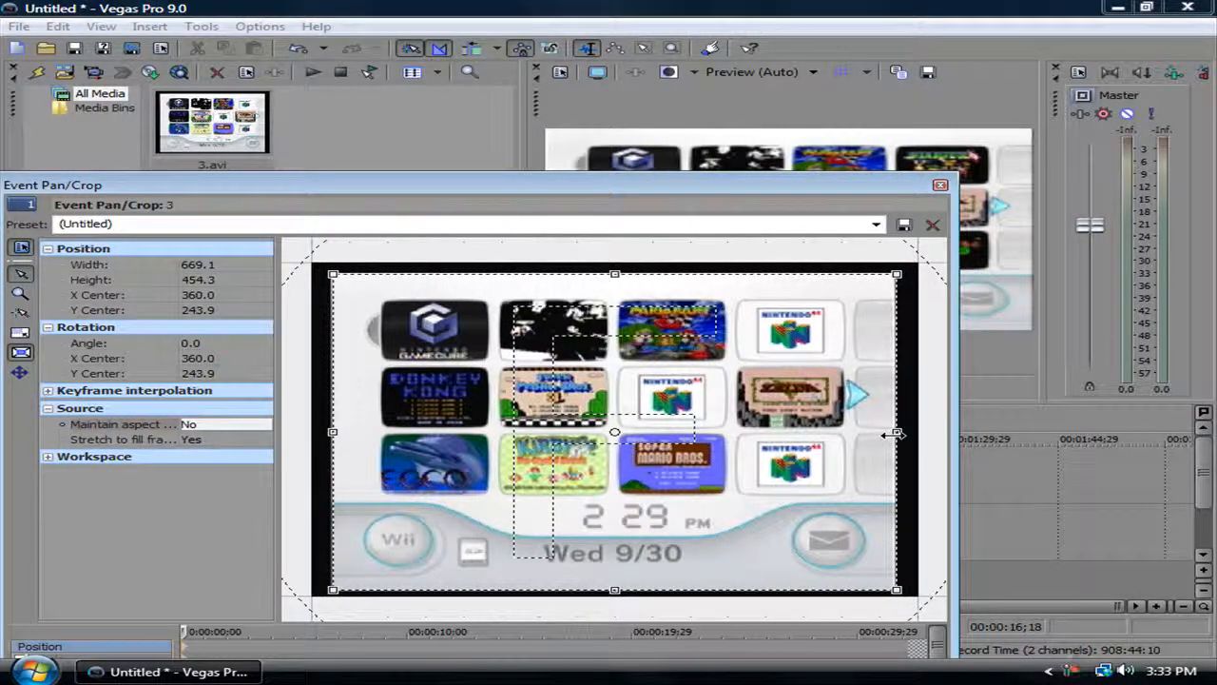
{"action": "left_click_drag", "start_coordinate": [875, 443], "coordinate": [873, 446]}
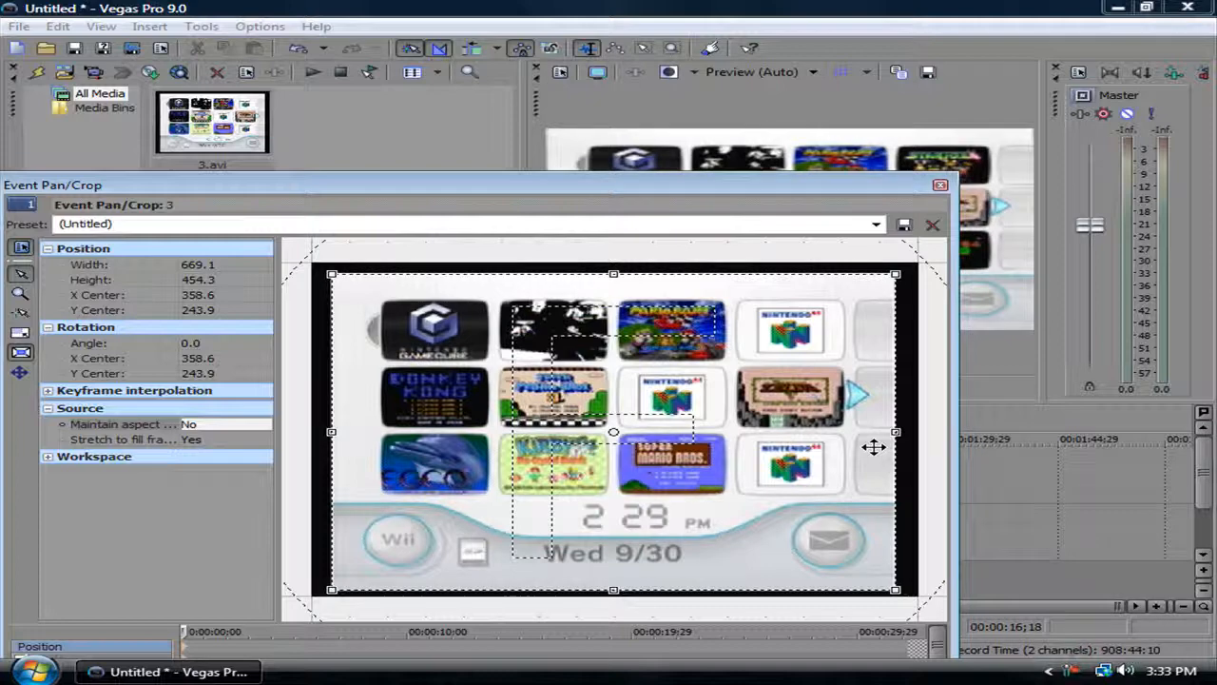
Enter "game wii" as the crop preset name and close the event's Pan/Crop settings.
{"action": "left_click_drag", "start_coordinate": [628, 184], "coordinate": [787, 116]}
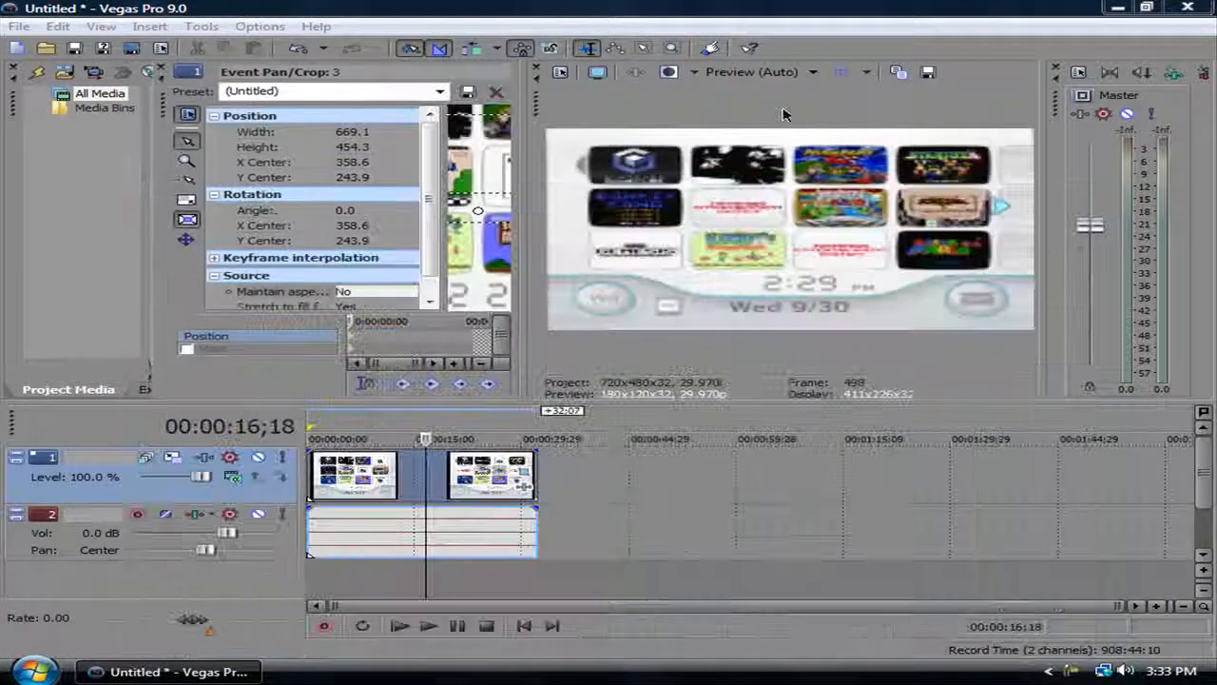
{"action": "left_click_drag", "start_coordinate": [159, 100], "coordinate": [233, 177]}
{"action": "left_click", "coordinate": [518, 186]}
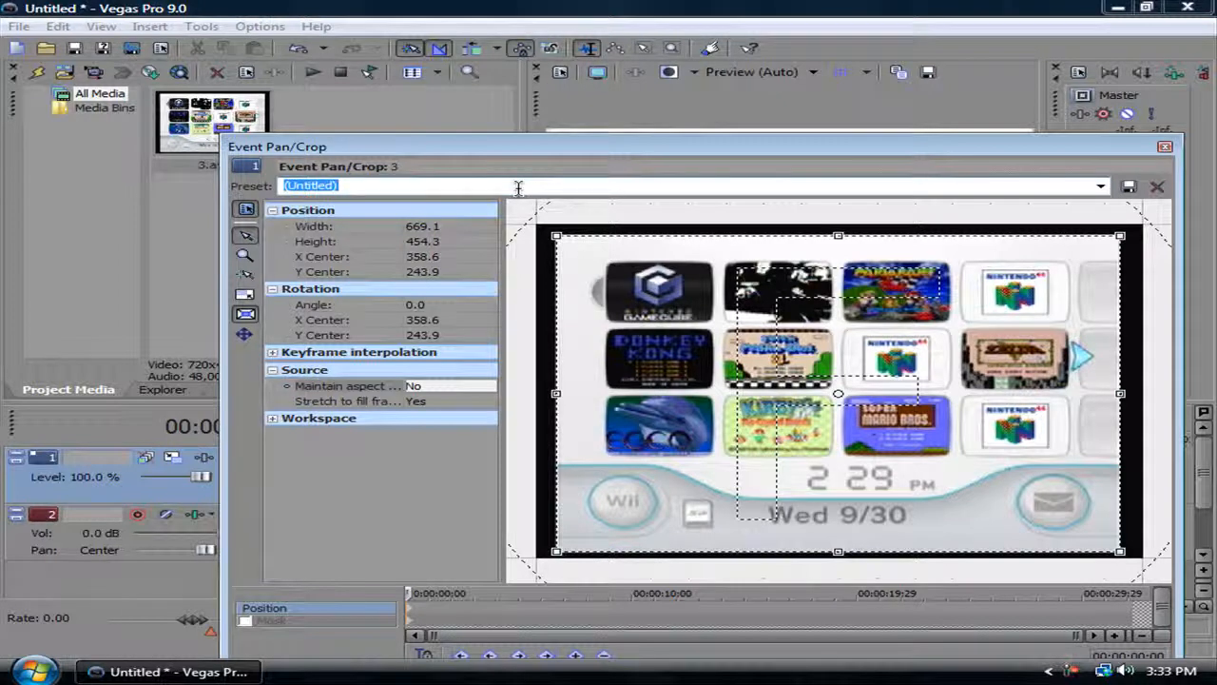
{"action": "type", "text": "game"}
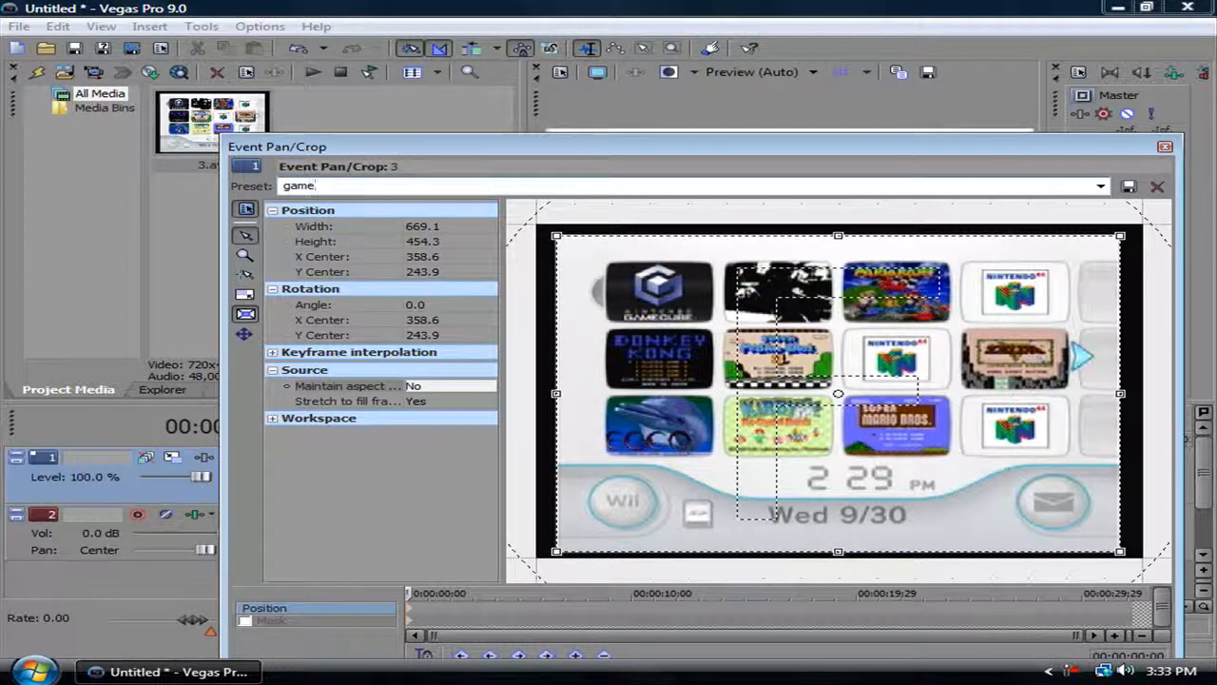
{"action": "type", "text": " wii"}
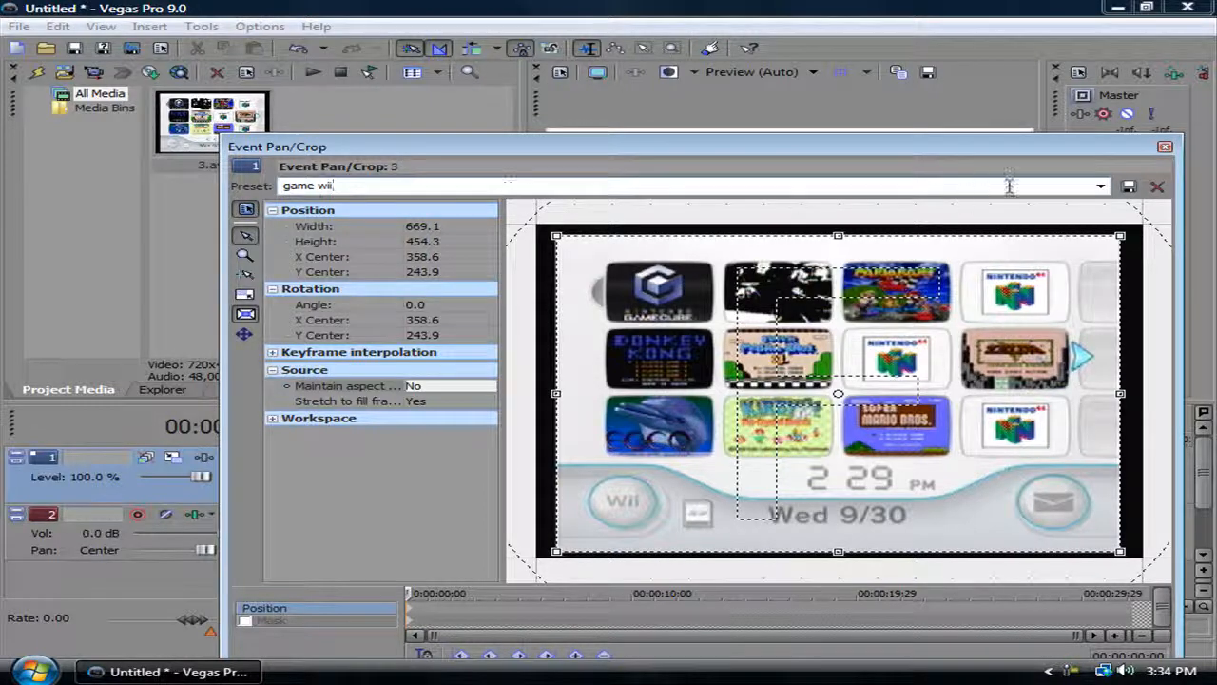
{"action": "mouse_move", "coordinate": [902, 152]}
{"action": "left_mouse_down"}
{"action": "mouse_move", "coordinate": [923, 120]}
{"action": "mouse_move", "coordinate": [898, 150]}
{"action": "left_mouse_up"}
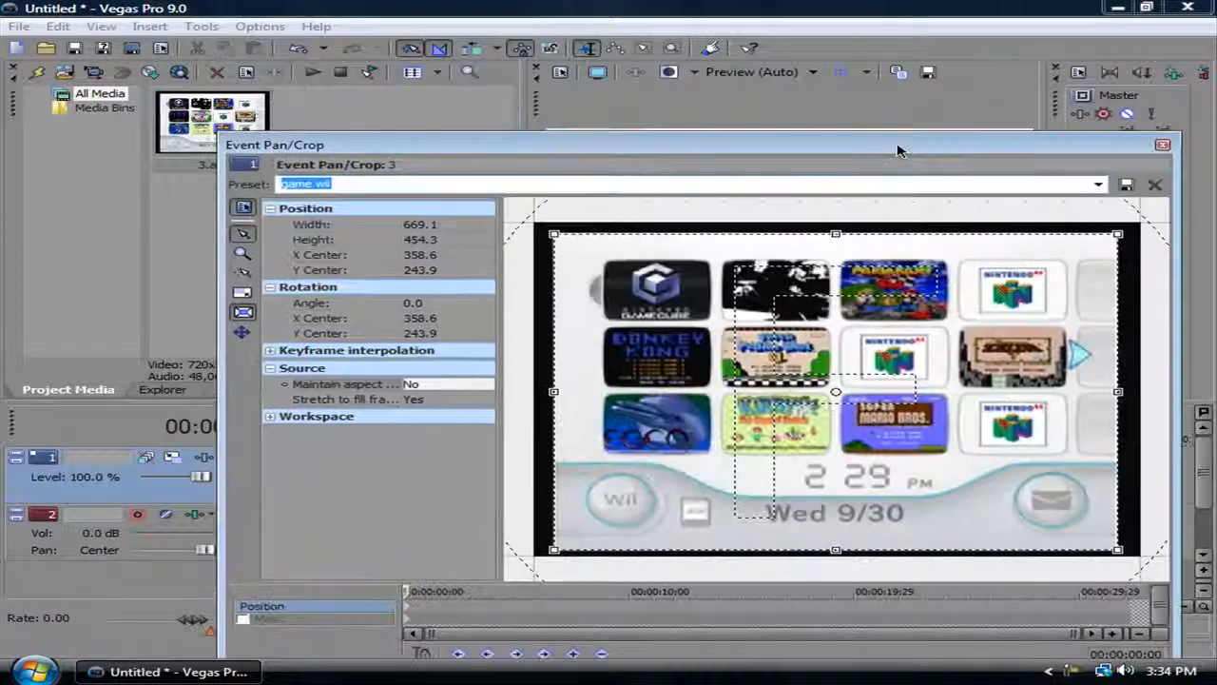
{"action": "left_click", "coordinate": [1162, 144]}
Apply the Sharpen video effect to the video event from its Reset to None preset and set the amount to 0.113.
{"action": "left_click", "coordinate": [398, 493]}
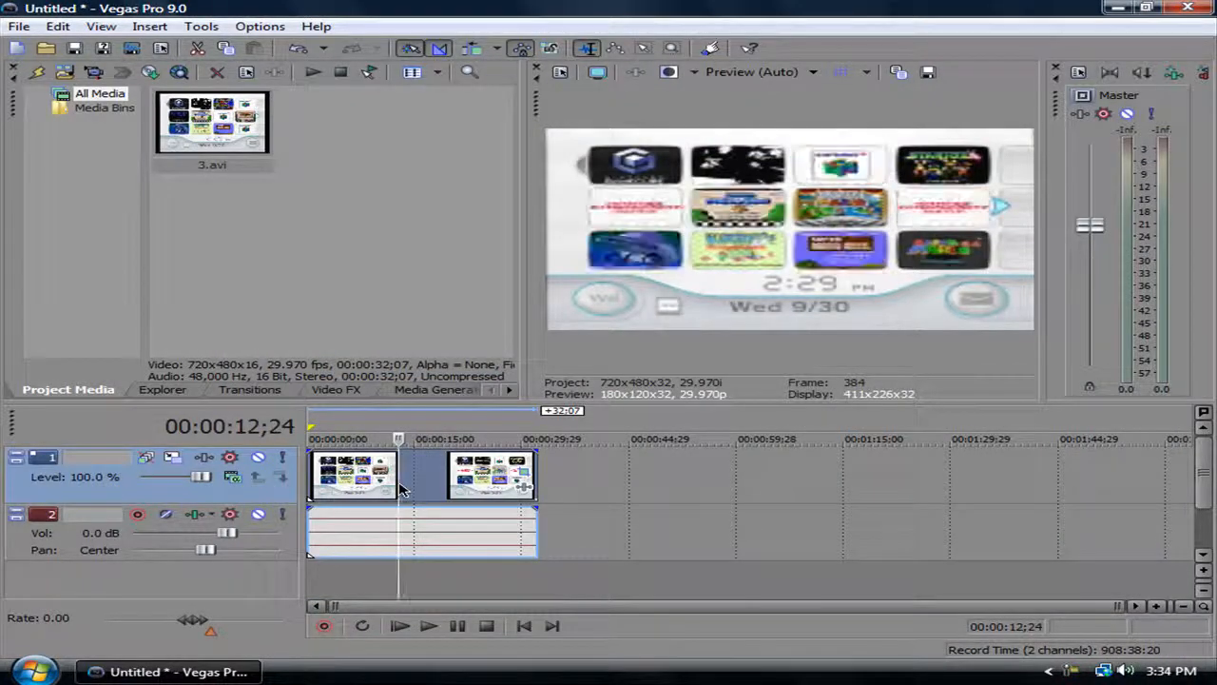
{"action": "left_click", "coordinate": [336, 391]}
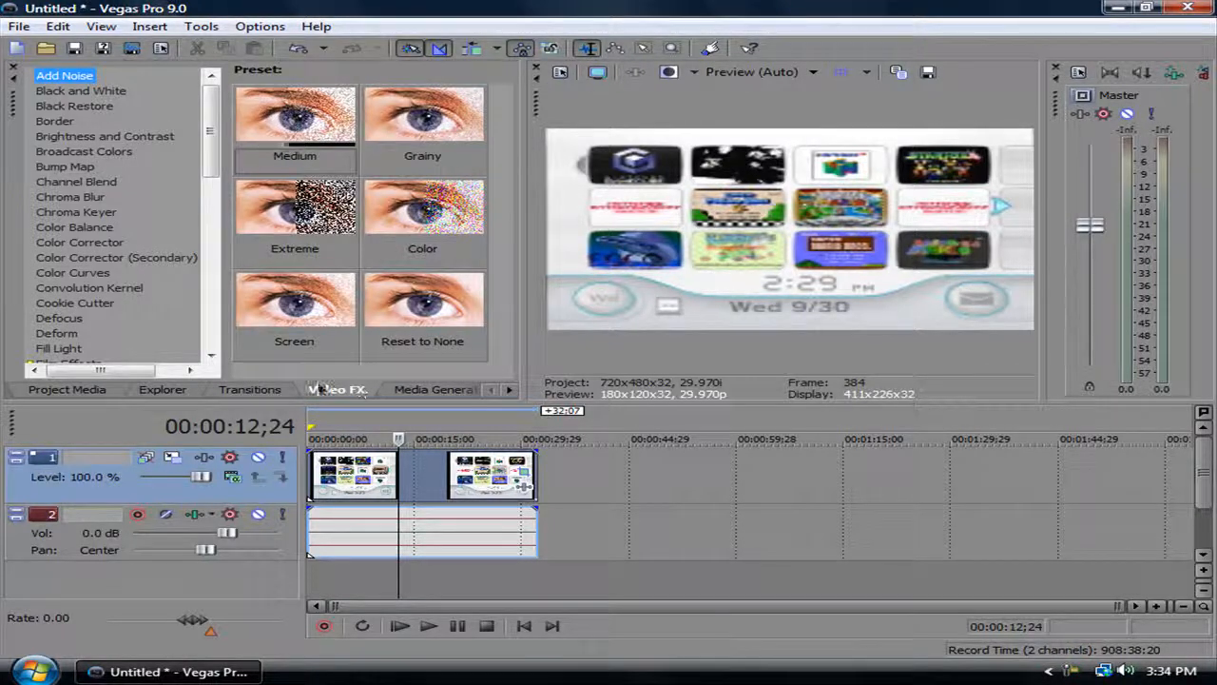
{"action": "scroll", "coordinate": [279, 171], "scroll_direction": "down", "scroll_amount": 12}
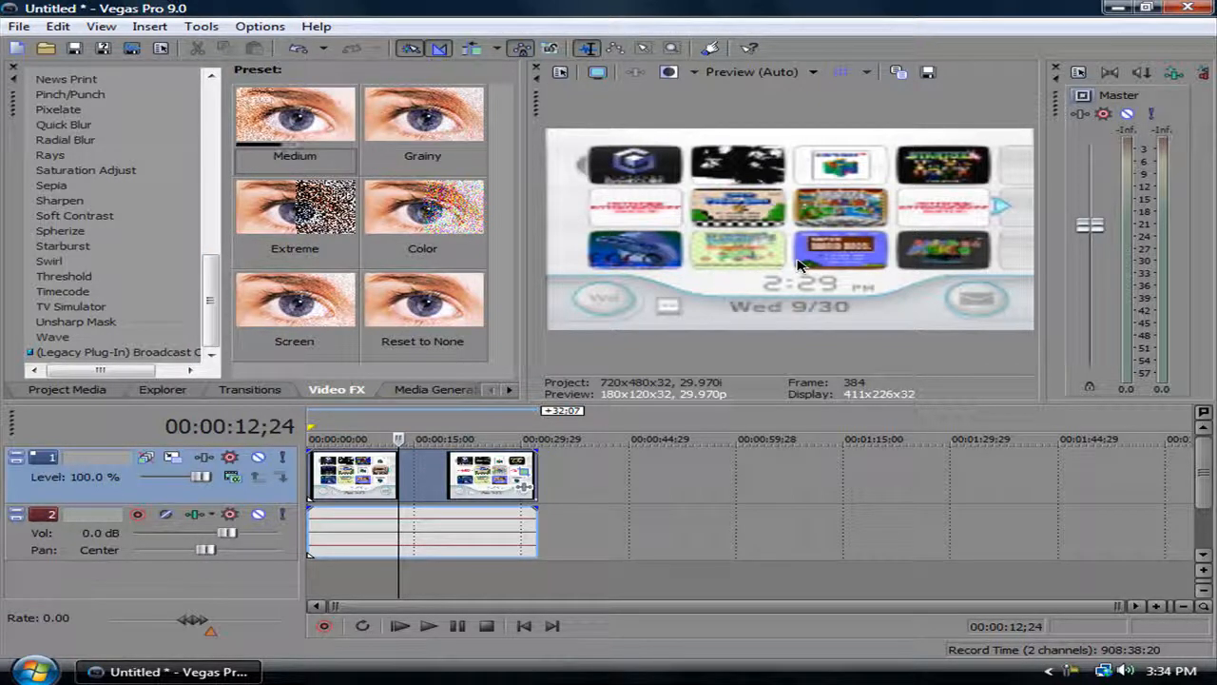
{"action": "left_click", "coordinate": [59, 201]}
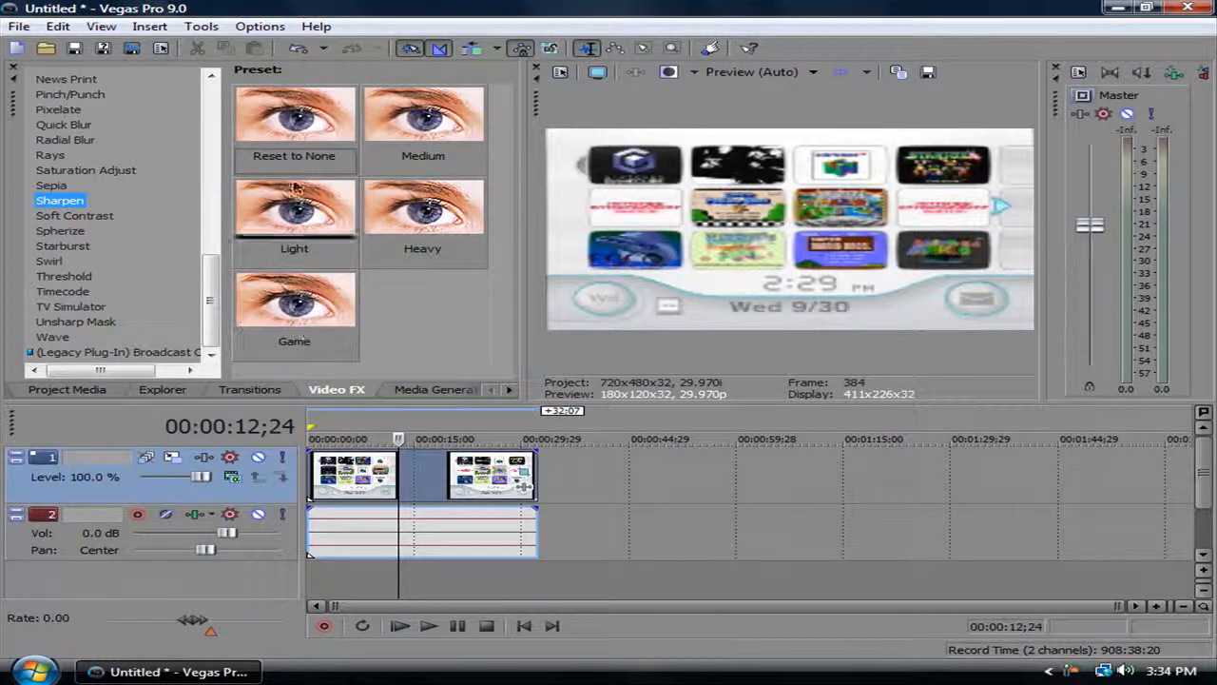
{"action": "left_click", "coordinate": [294, 114]}
{"action": "left_click_drag", "start_coordinate": [294, 116], "coordinate": [435, 481]}
{"action": "left_click_drag", "start_coordinate": [380, 314], "coordinate": [466, 197]}
{"action": "key", "text": "BackSpace"}
{"action": "type", "text": "113"}
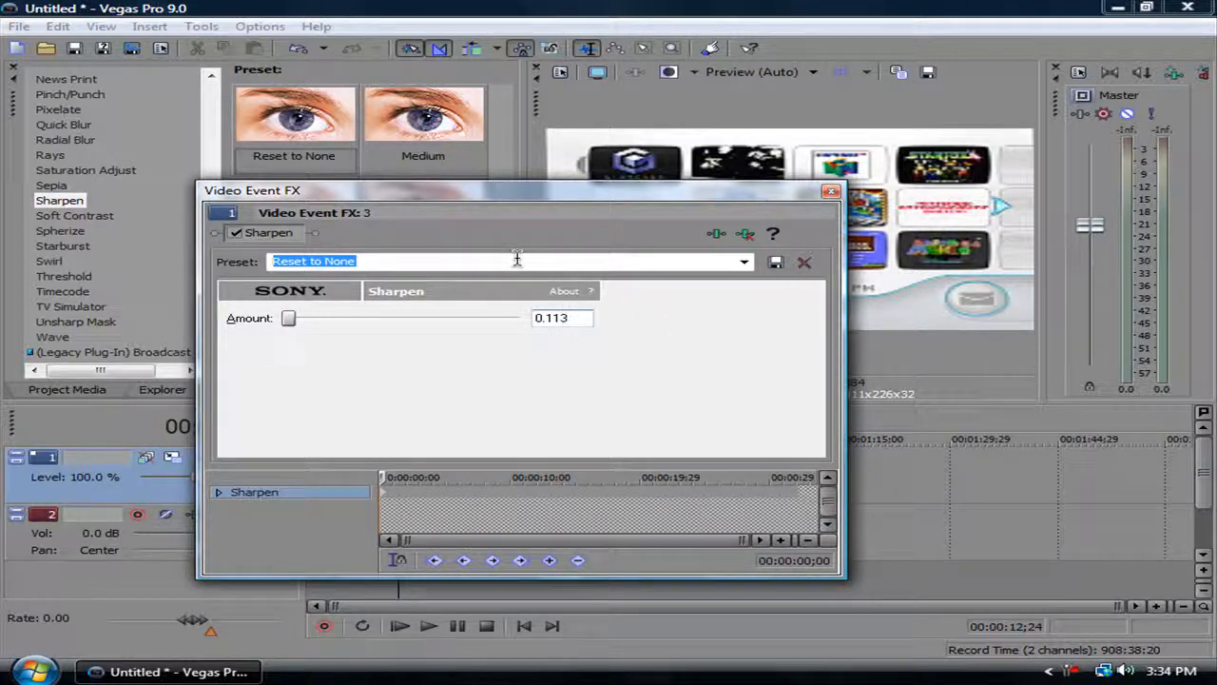
{"action": "left_click", "coordinate": [828, 193]}
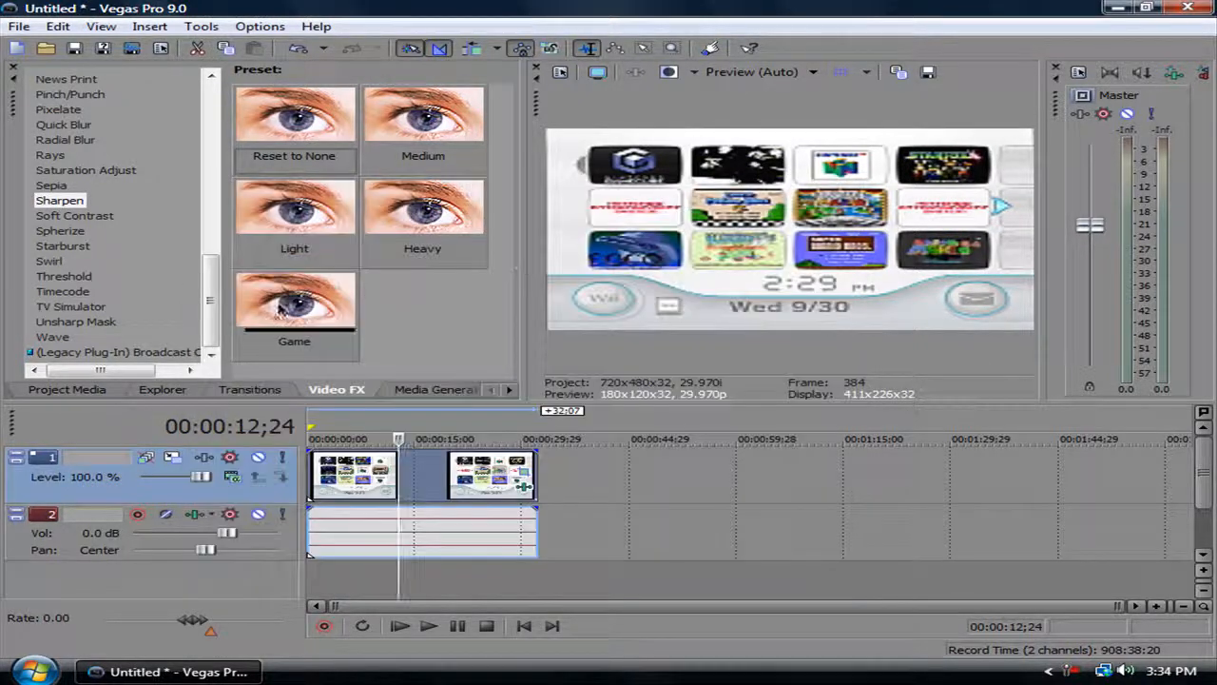
Apply the Brightness and Contrast effect to the video event from Reset to None, with brightness -0.04 and contrast 0.06.
{"action": "left_click", "coordinate": [441, 483]}
{"action": "left_click", "coordinate": [378, 480]}
{"action": "left_click", "coordinate": [438, 483]}
{"action": "left_click", "coordinate": [404, 477]}
{"action": "left_click_drag", "start_coordinate": [211, 286], "coordinate": [211, 114]}
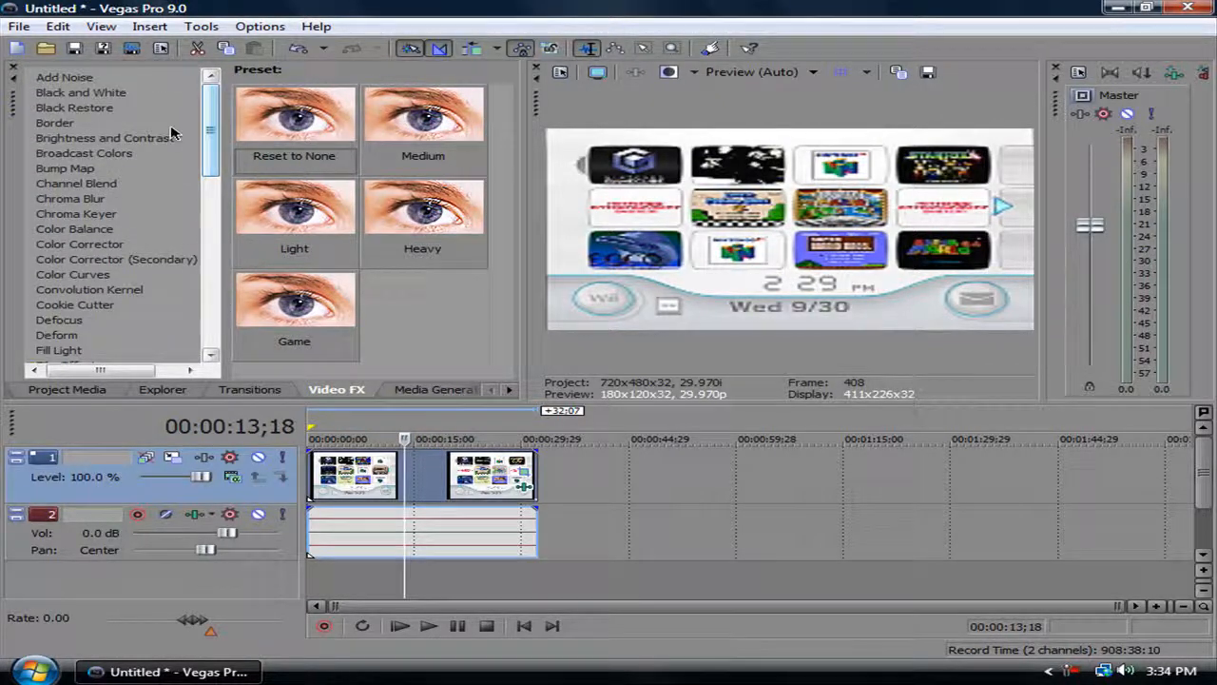
{"action": "left_click", "coordinate": [133, 141]}
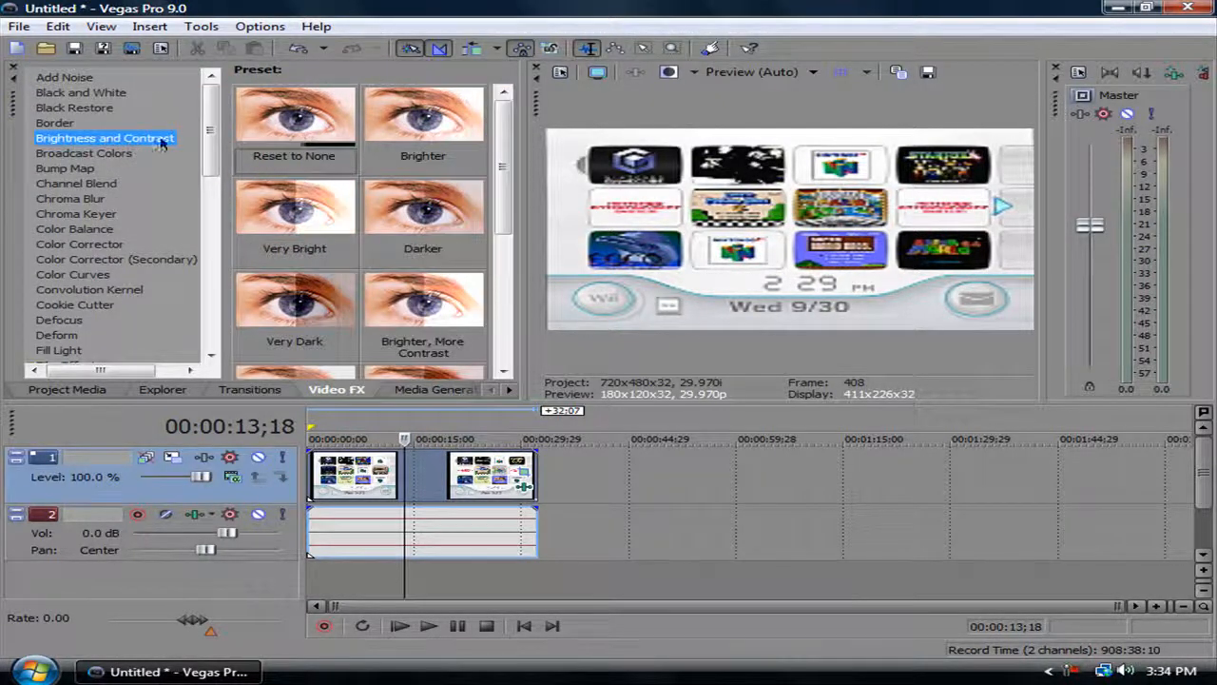
{"action": "left_click_drag", "start_coordinate": [297, 119], "coordinate": [429, 493]}
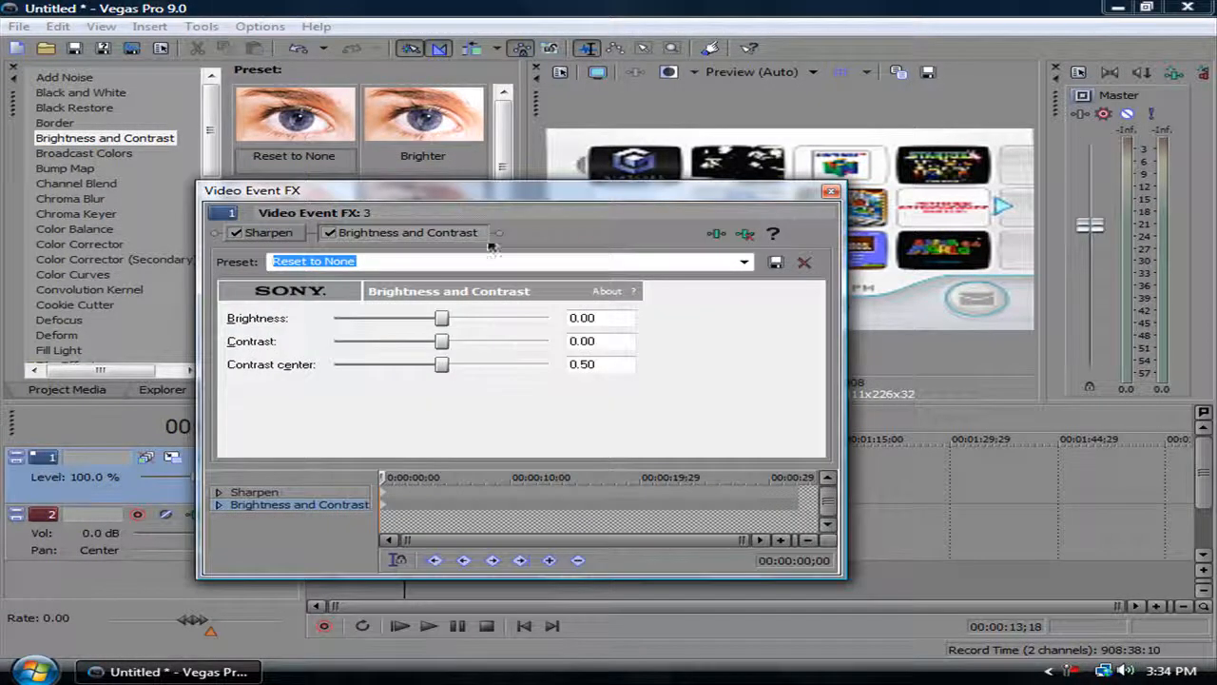
{"action": "left_click_drag", "start_coordinate": [442, 319], "coordinate": [437, 328]}
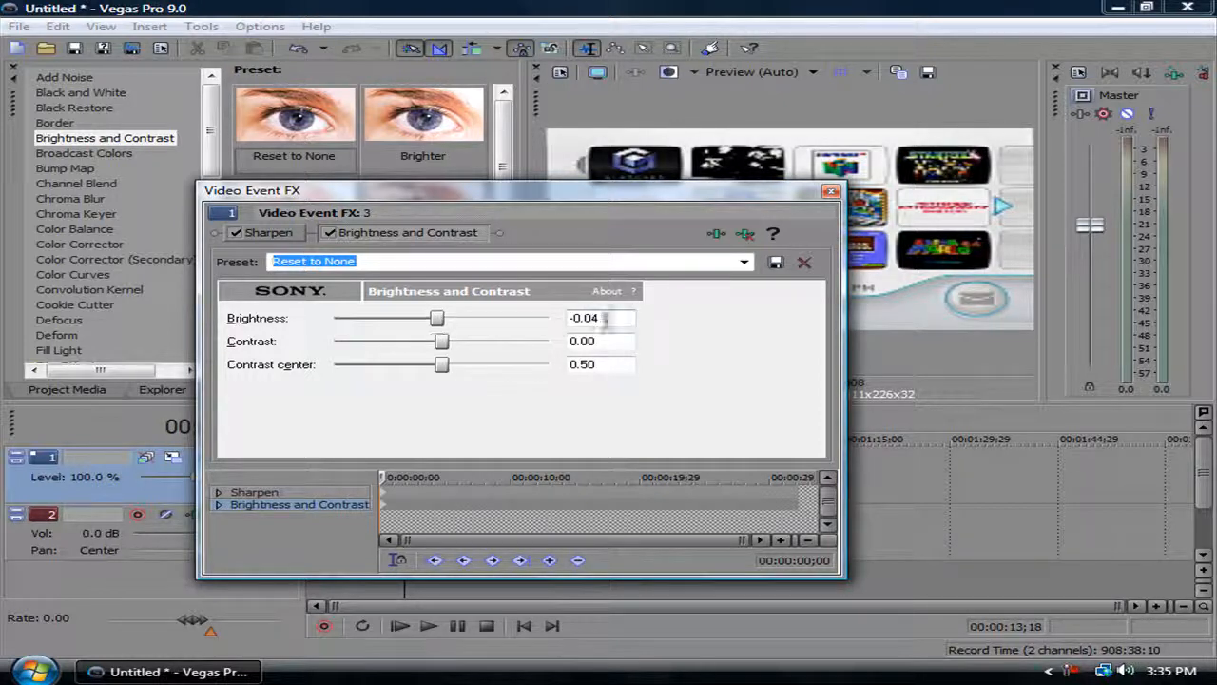
{"action": "left_click_drag", "start_coordinate": [445, 343], "coordinate": [451, 343]}
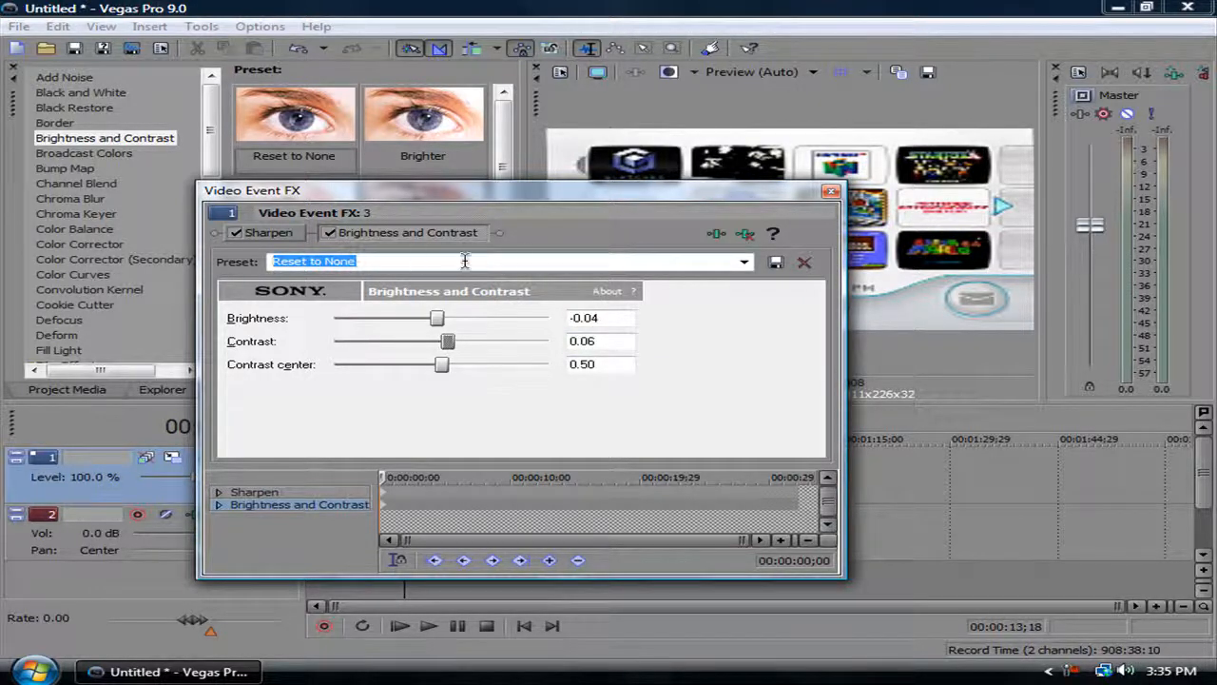
{"action": "left_click", "coordinate": [827, 193]}
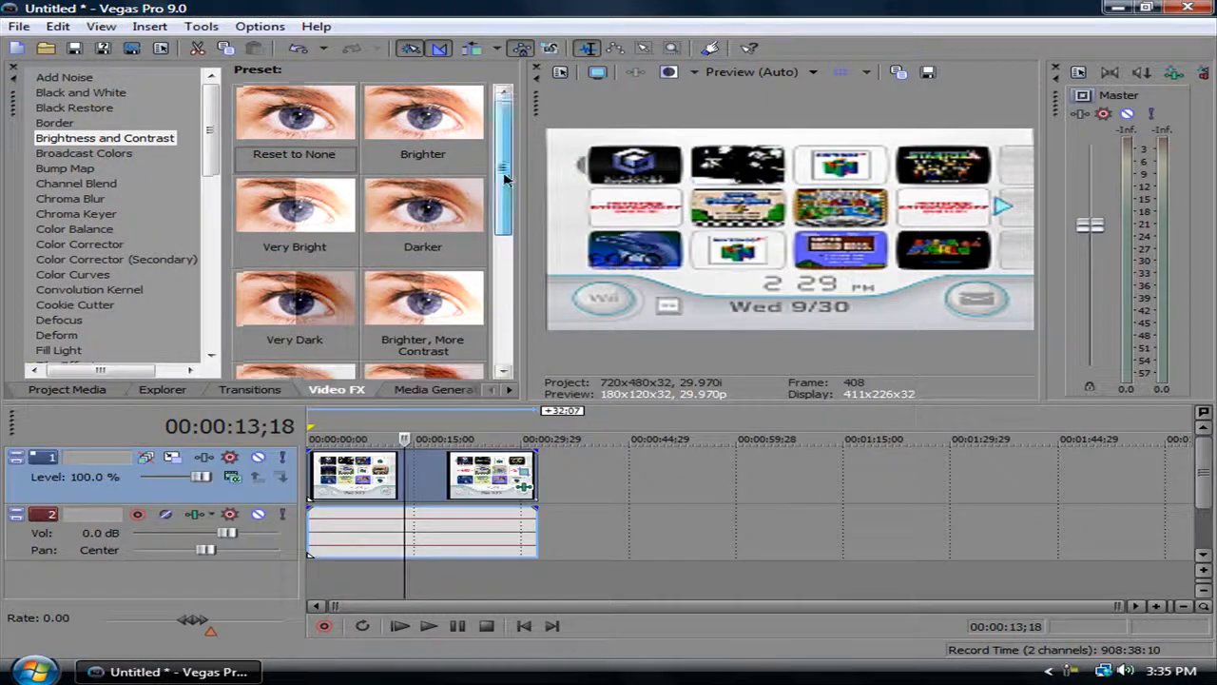
Browse the remaining Brightness and Contrast presets, including Game, and preview the video event at an earlier point.
{"action": "left_click_drag", "start_coordinate": [502, 152], "coordinate": [509, 317]}
{"action": "left_click_drag", "start_coordinate": [295, 303], "coordinate": [508, 485]}
{"action": "left_click", "coordinate": [445, 478]}
{"action": "left_click", "coordinate": [388, 478]}
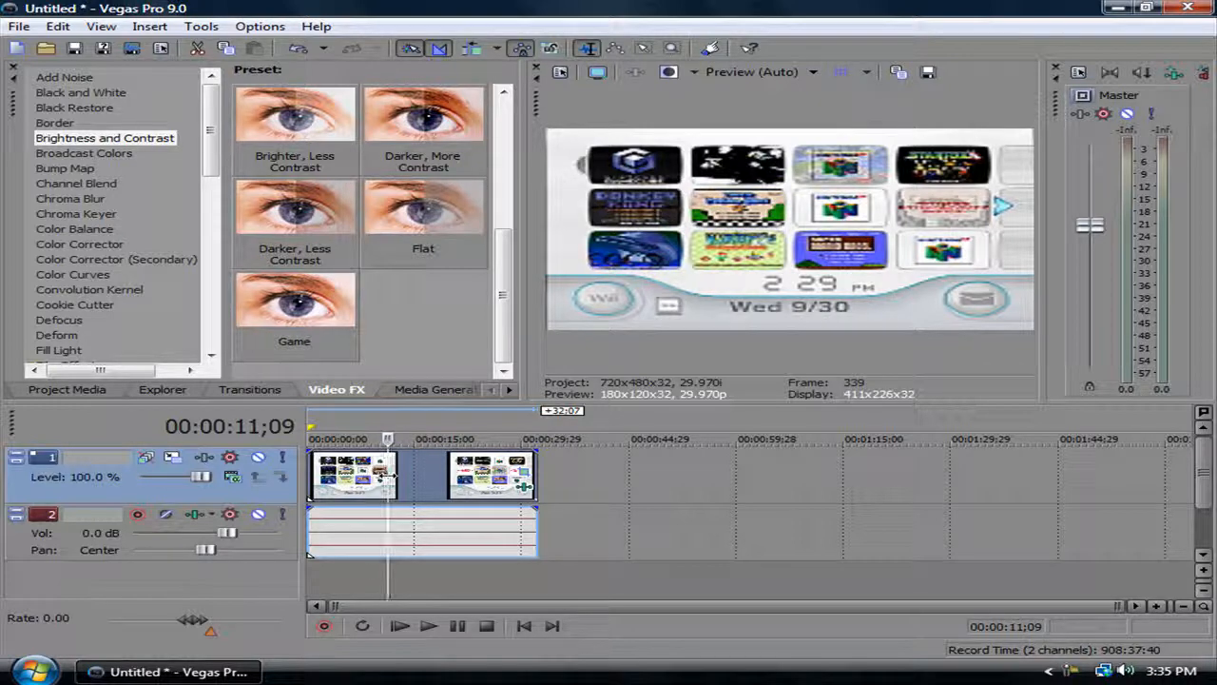
Review the video event's switches, resample option and media settings in its properties.
{"action": "right_click", "coordinate": [408, 476]}
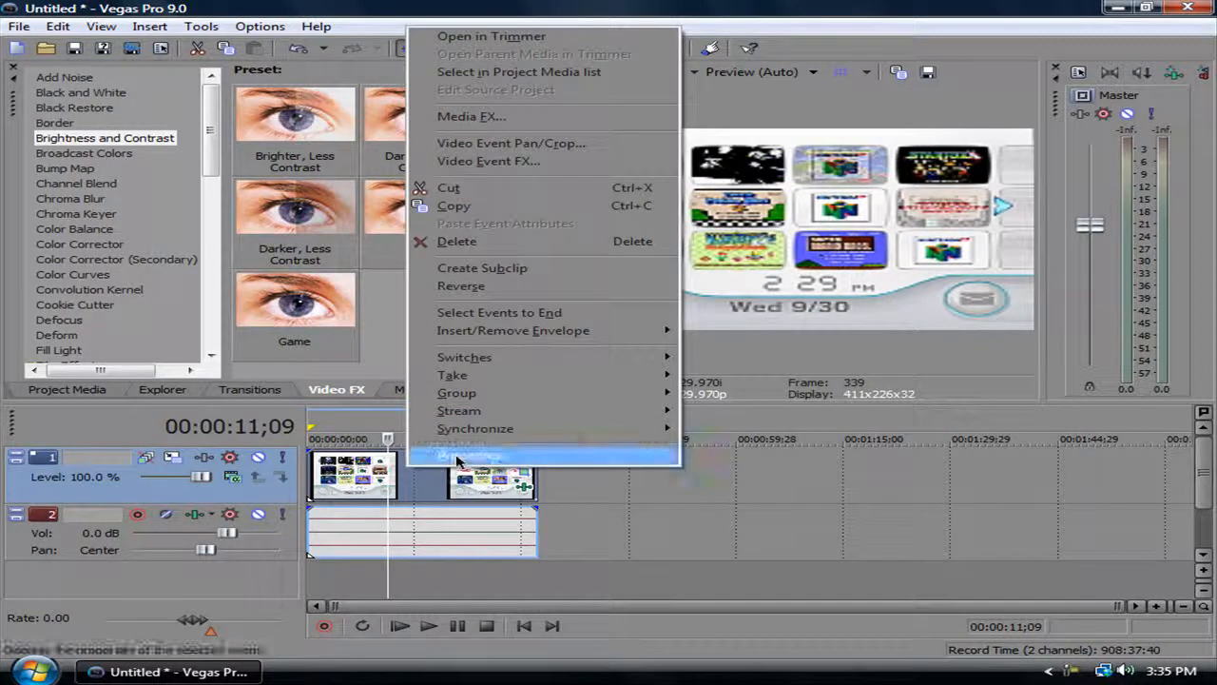
{"action": "left_click", "coordinate": [447, 455]}
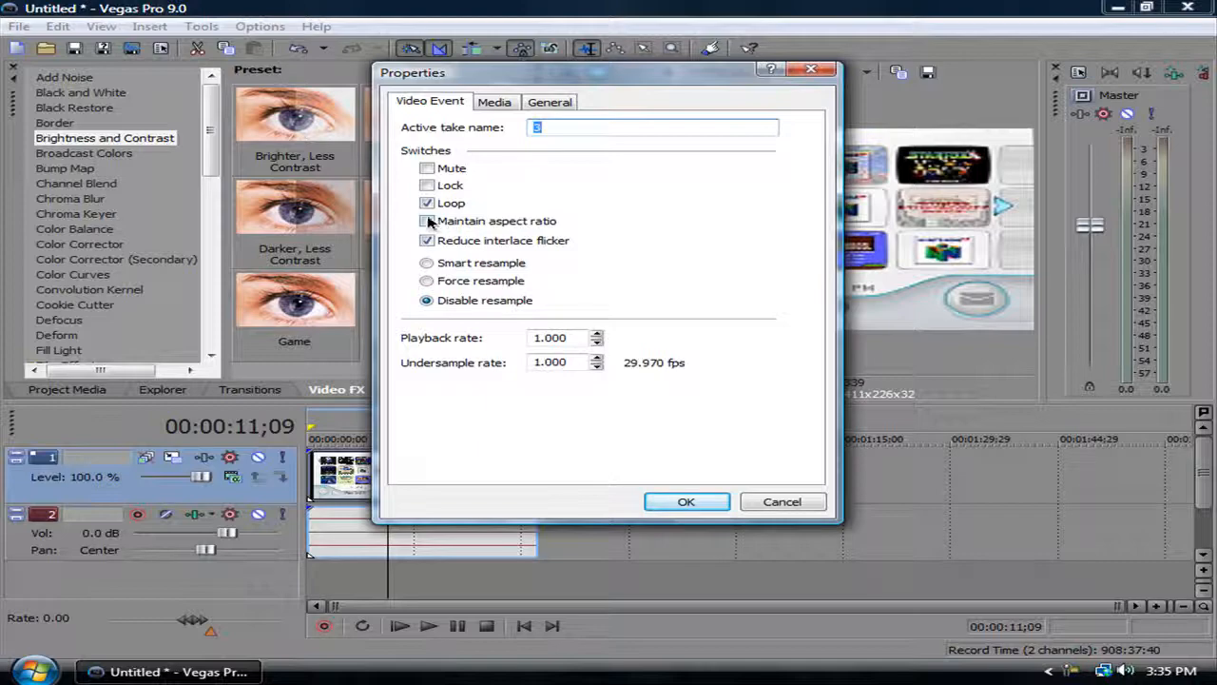
{"action": "left_click", "coordinate": [494, 101]}
{"action": "left_click", "coordinate": [430, 102]}
{"action": "left_click", "coordinate": [687, 502]}
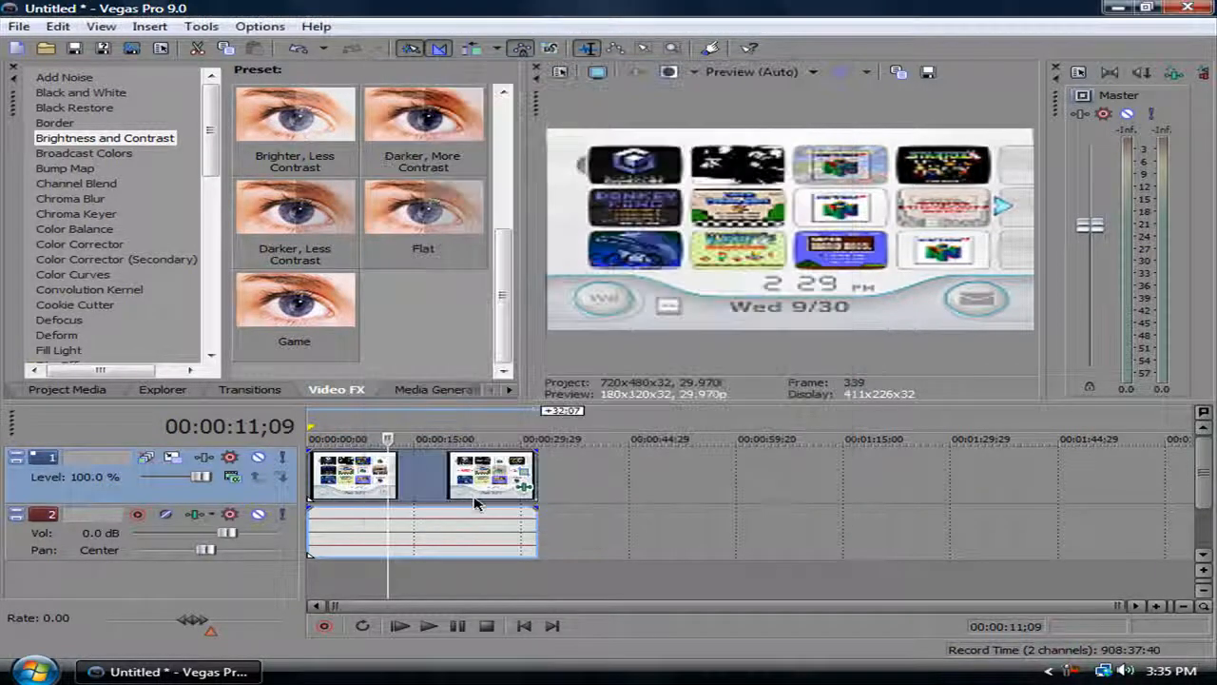
Review the Sharpen and Brightness and Contrast settings in the video event's effects chain.
{"action": "left_click", "coordinate": [523, 489]}
{"action": "left_click", "coordinate": [283, 232]}
{"action": "left_click", "coordinate": [392, 236]}
{"action": "left_click", "coordinate": [830, 191]}
Review the project's video properties, including the NTSC DV Widescreen template, field order and rendering quality.
{"action": "left_click", "coordinate": [559, 72]}
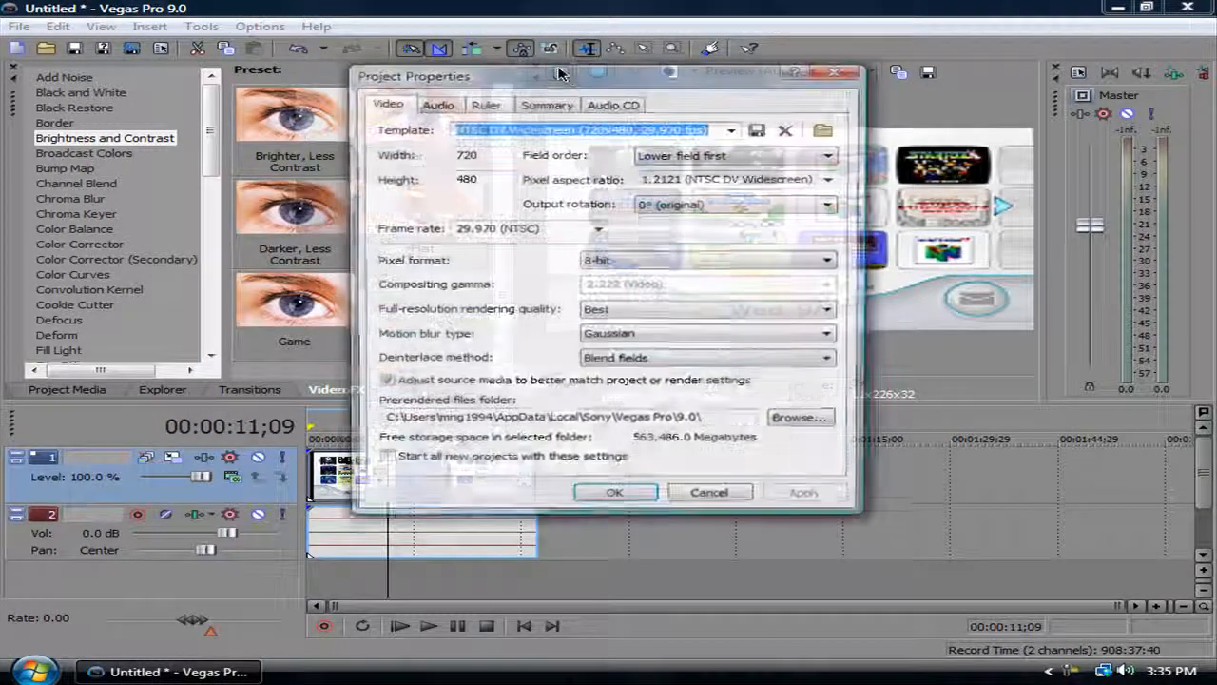
{"action": "left_click_drag", "start_coordinate": [561, 74], "coordinate": [613, 74]}
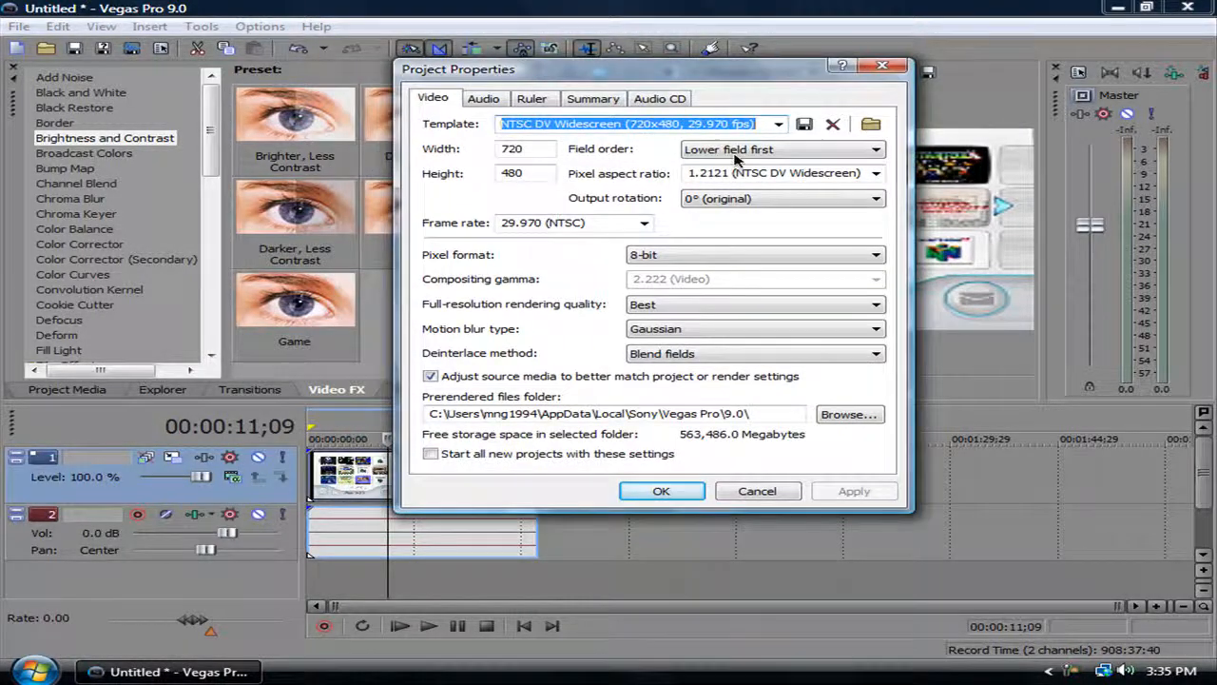
{"action": "left_click", "coordinate": [662, 492]}
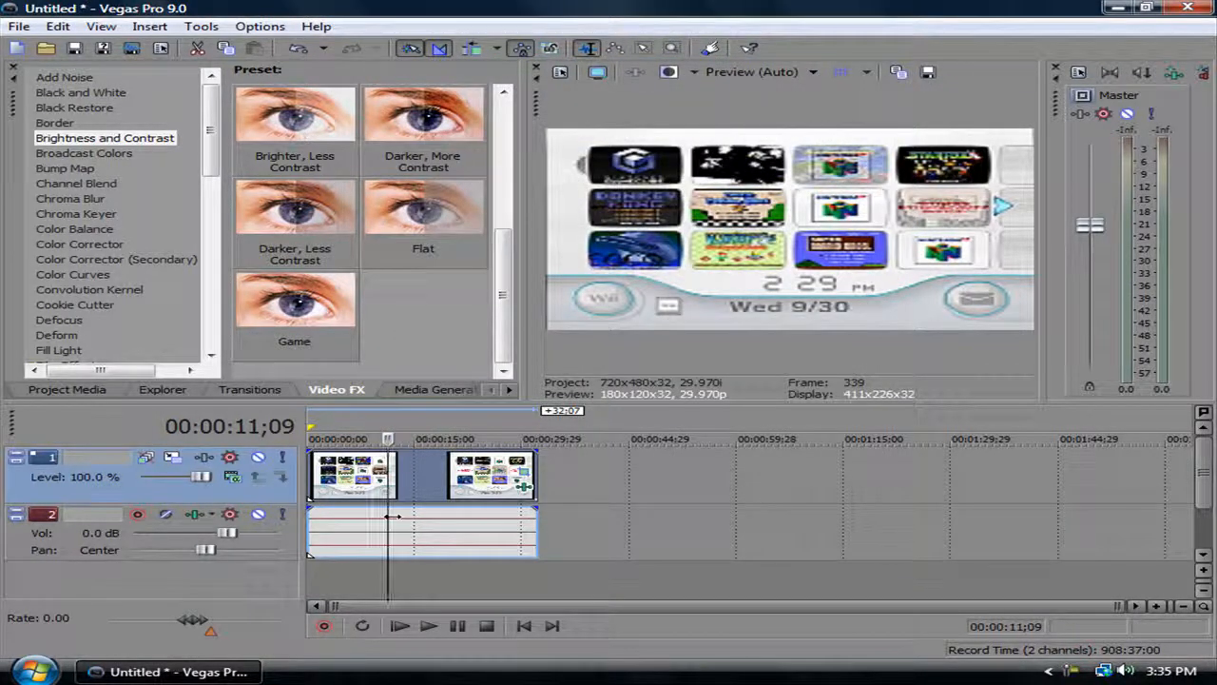
Start rendering the project as Windows Media Video V11 with the 8 Mbps HD 1080-30p Video template.
{"action": "left_click", "coordinate": [19, 26]}
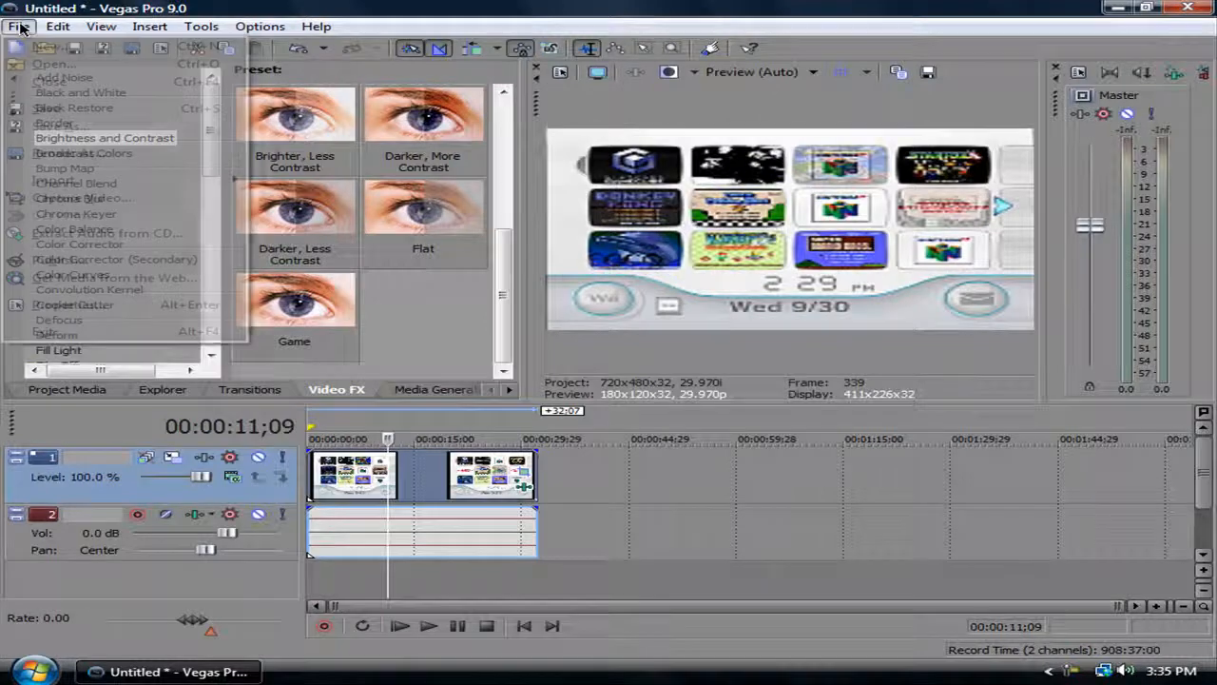
{"action": "left_click", "coordinate": [82, 149]}
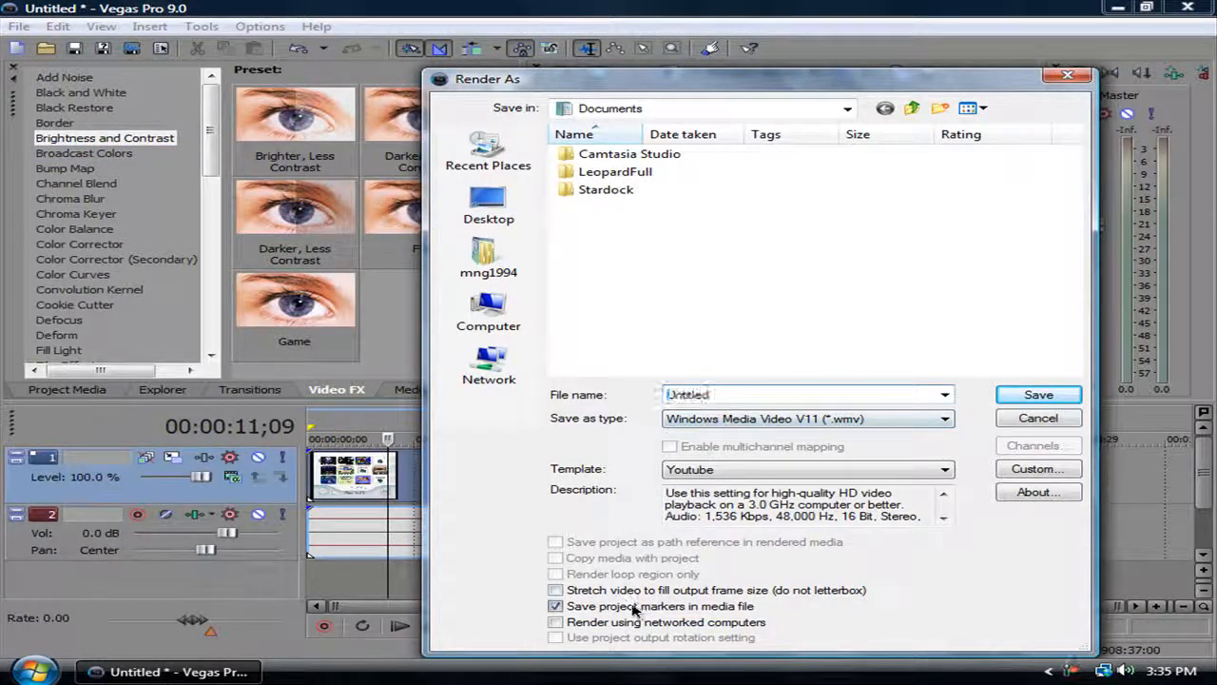
{"action": "left_click", "coordinate": [929, 469]}
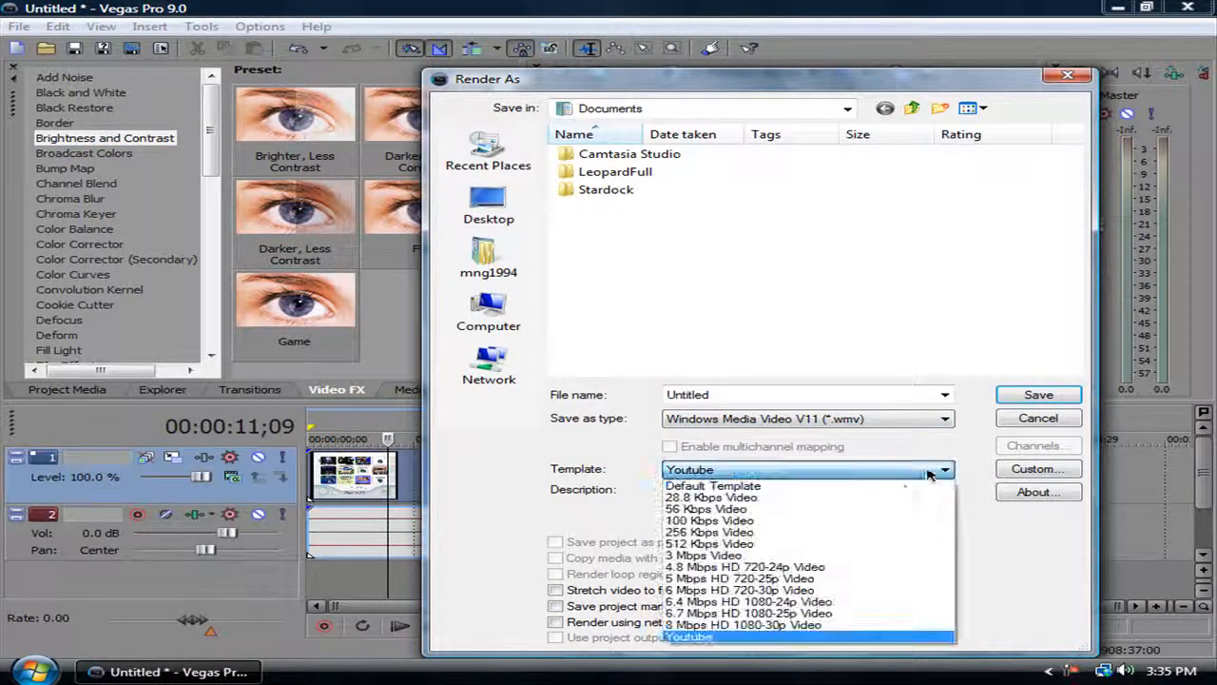
{"action": "left_click", "coordinate": [769, 624]}
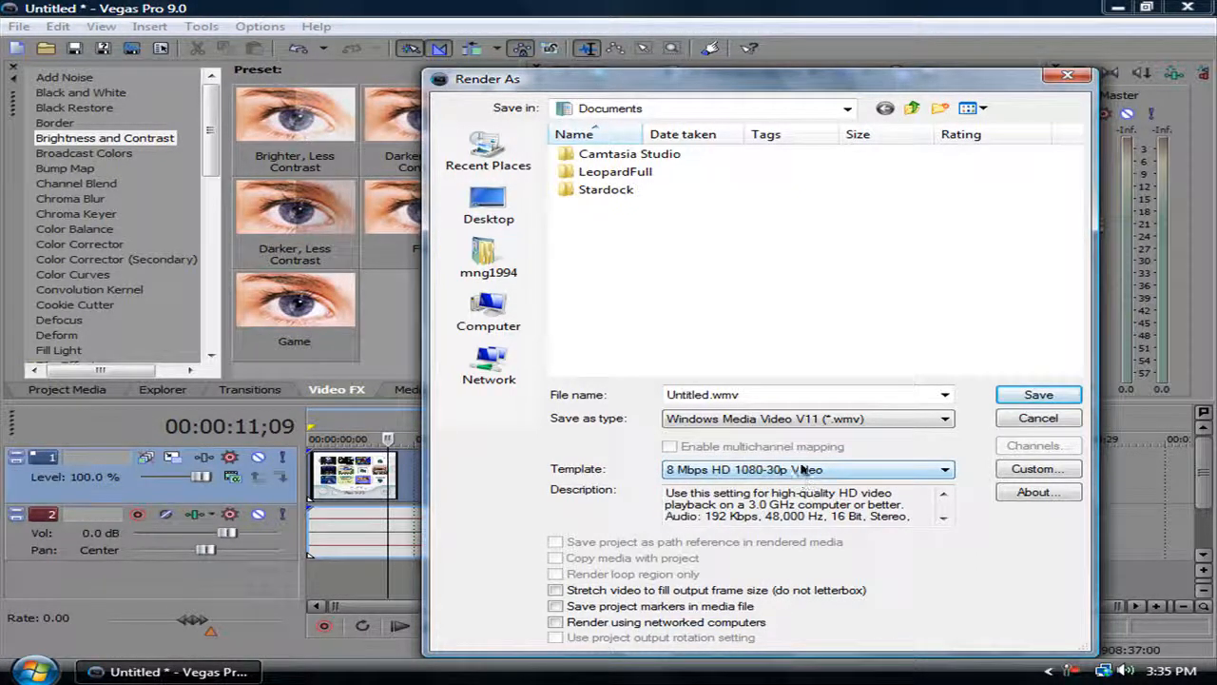
Customize the render template's audio attributes to 160 kbps, 44 kHz, stereo (A/V) CBR.
{"action": "left_click", "coordinate": [1025, 467]}
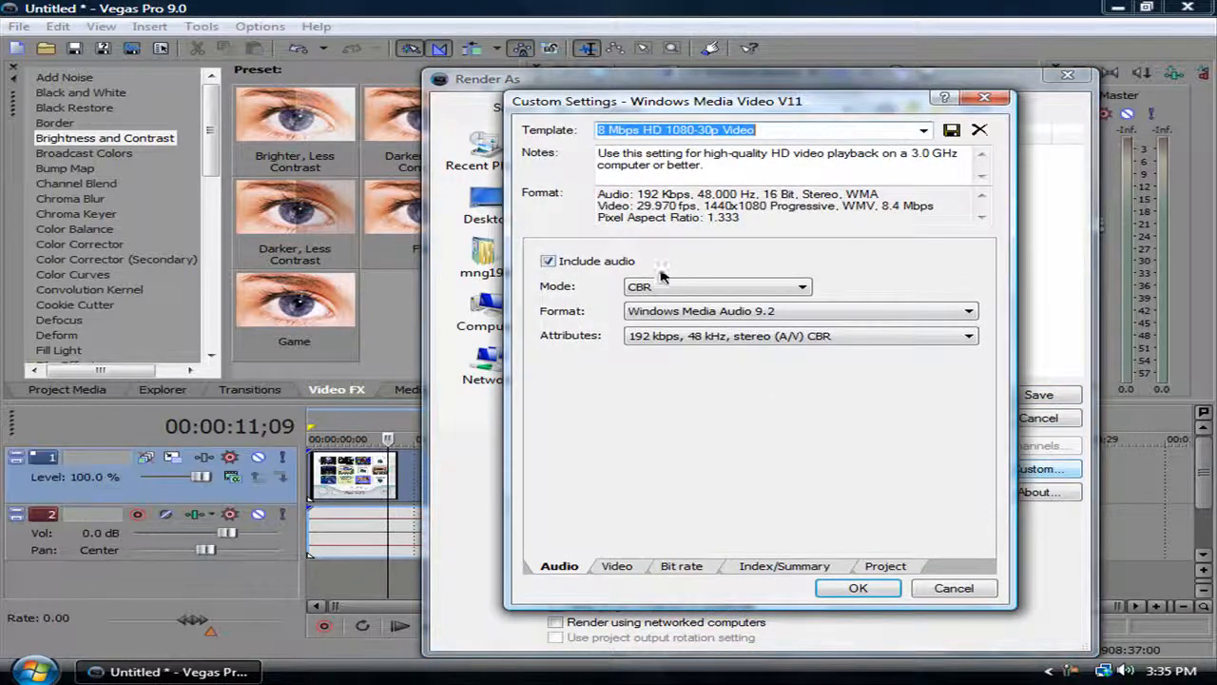
{"action": "left_click", "coordinate": [782, 337]}
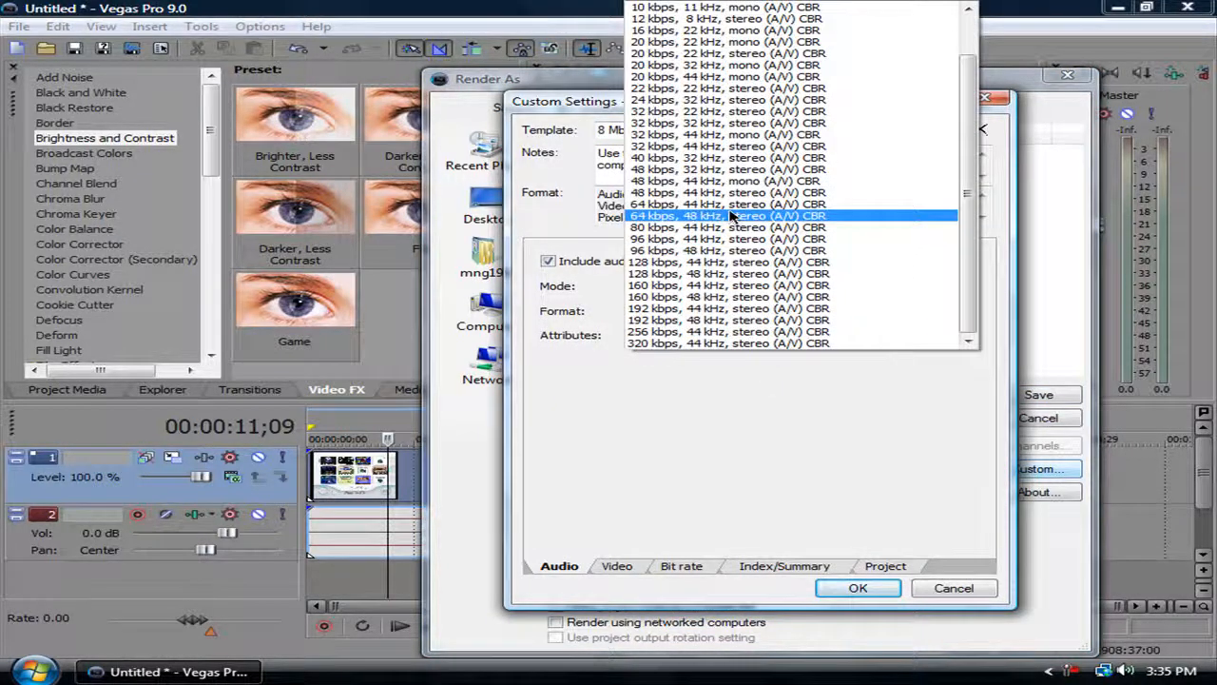
{"action": "left_click", "coordinate": [739, 287]}
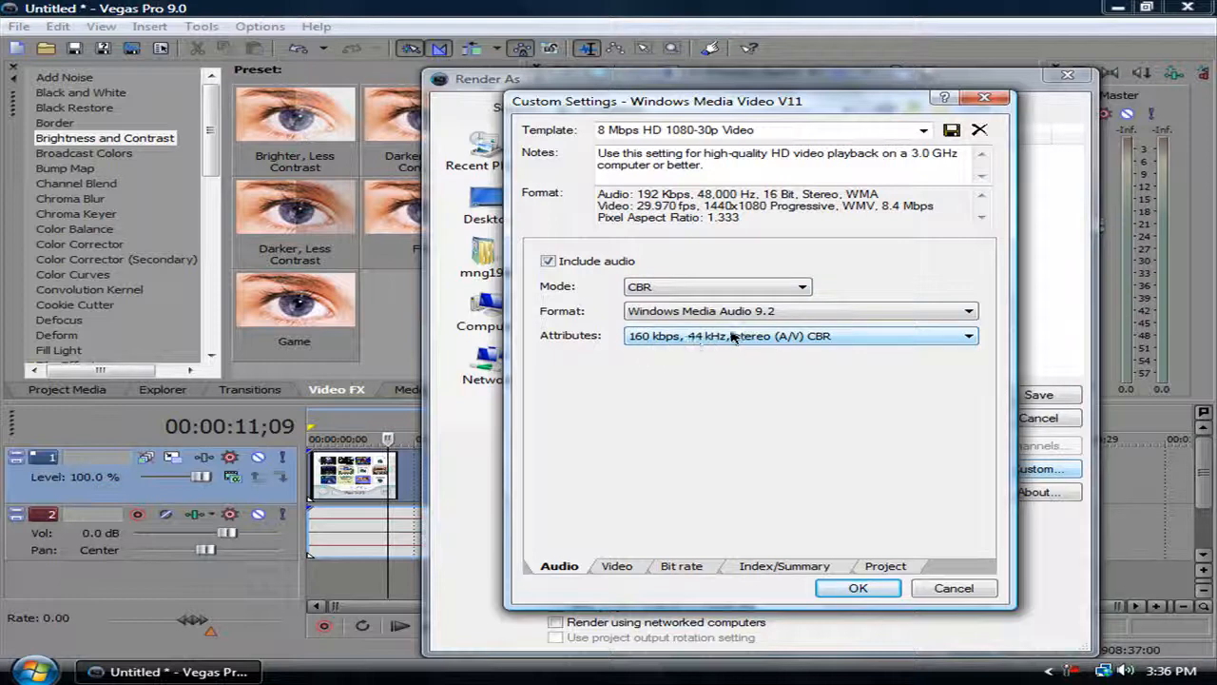
Set the custom video output to High definition (1280x720) with 1.000 (Square) pixel aspect ratio and video smoothness 100.
{"action": "left_click", "coordinate": [618, 566]}
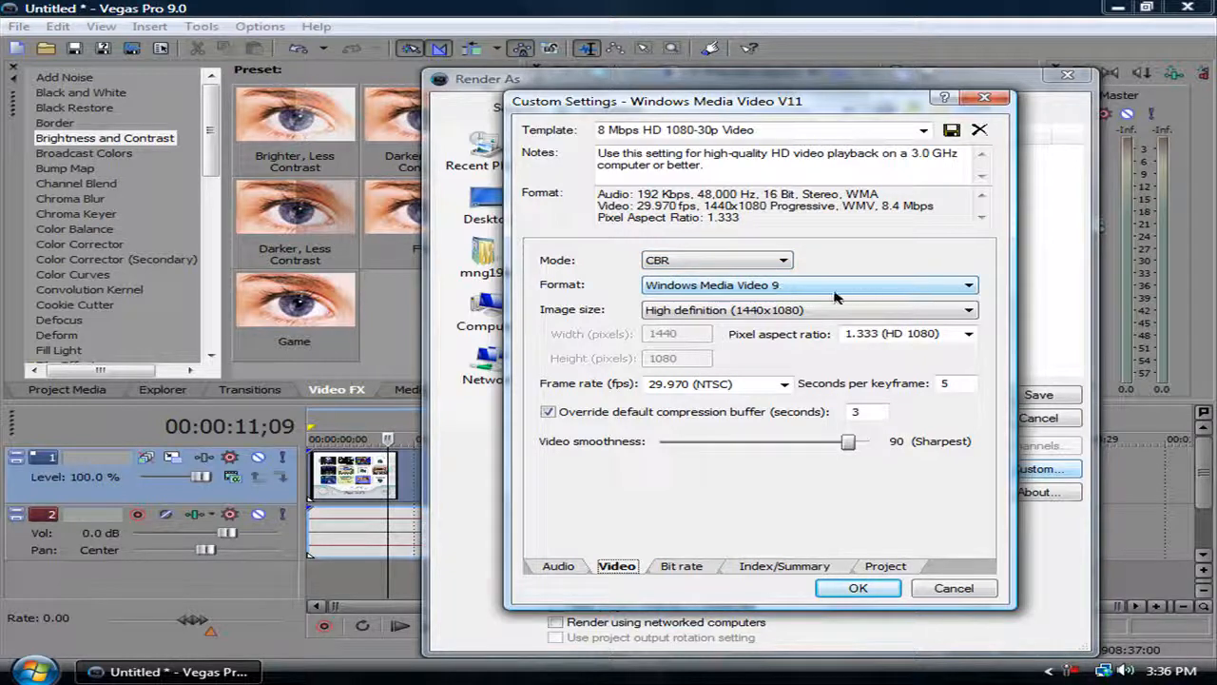
{"action": "left_click", "coordinate": [809, 312]}
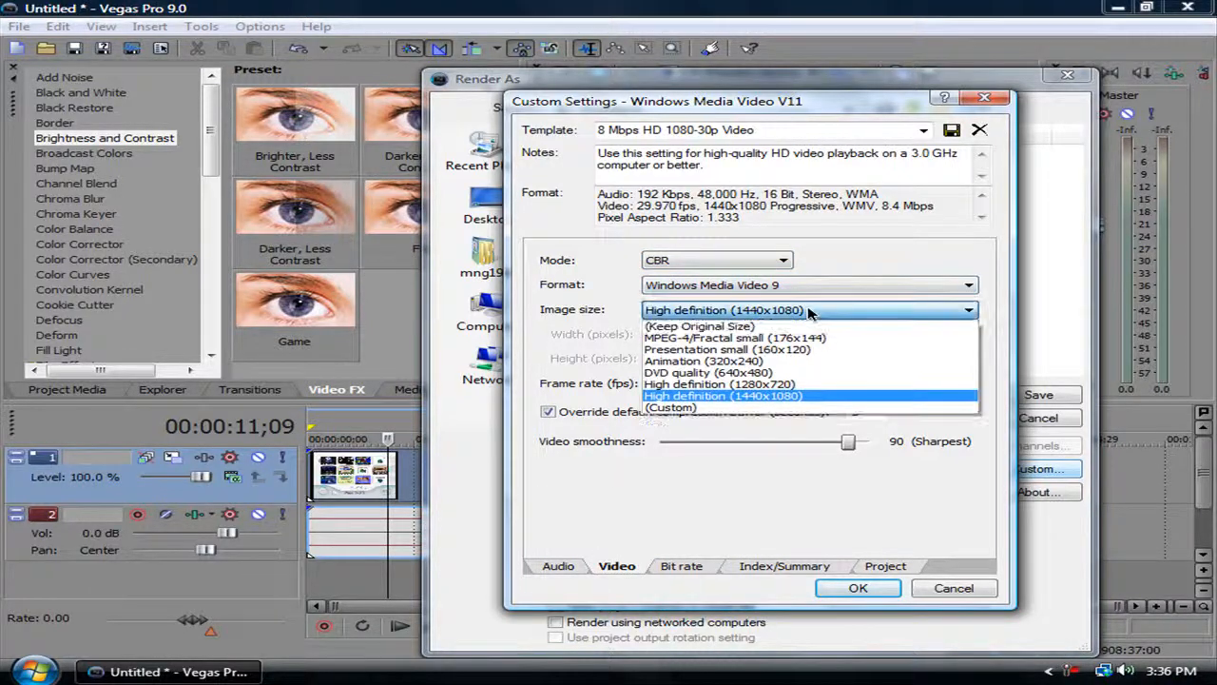
{"action": "left_click", "coordinate": [751, 384]}
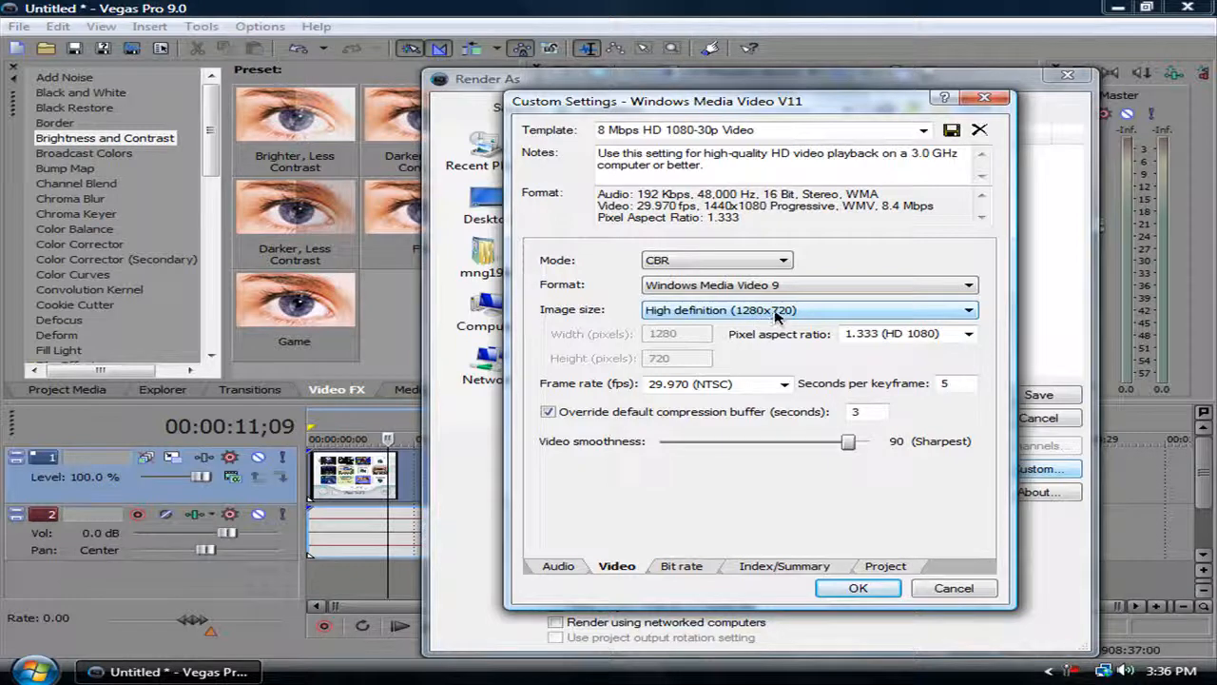
{"action": "left_click", "coordinate": [968, 333]}
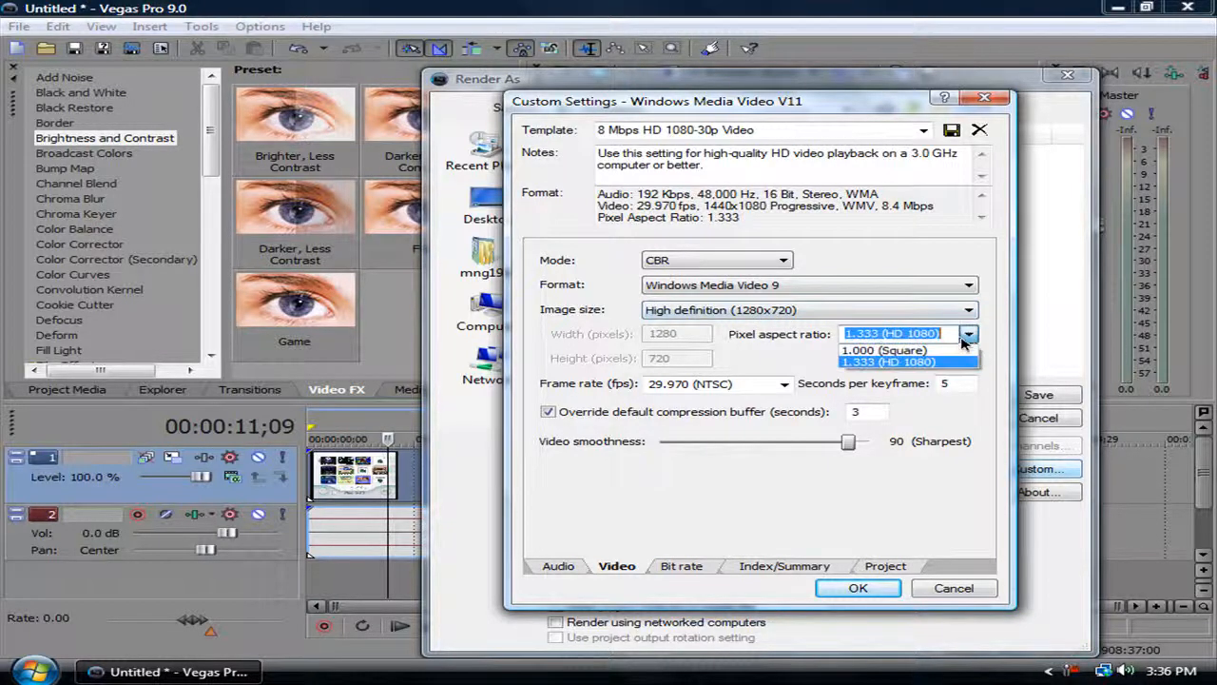
{"action": "left_click", "coordinate": [894, 353]}
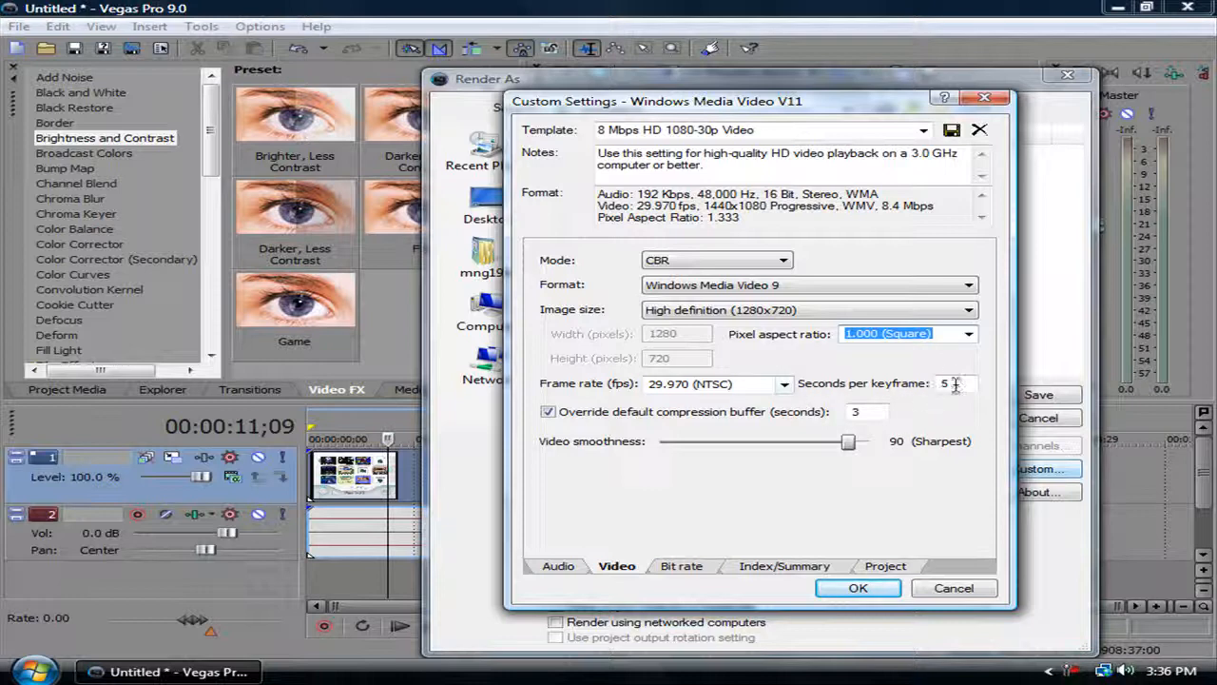
{"action": "left_click_drag", "start_coordinate": [847, 443], "coordinate": [873, 445]}
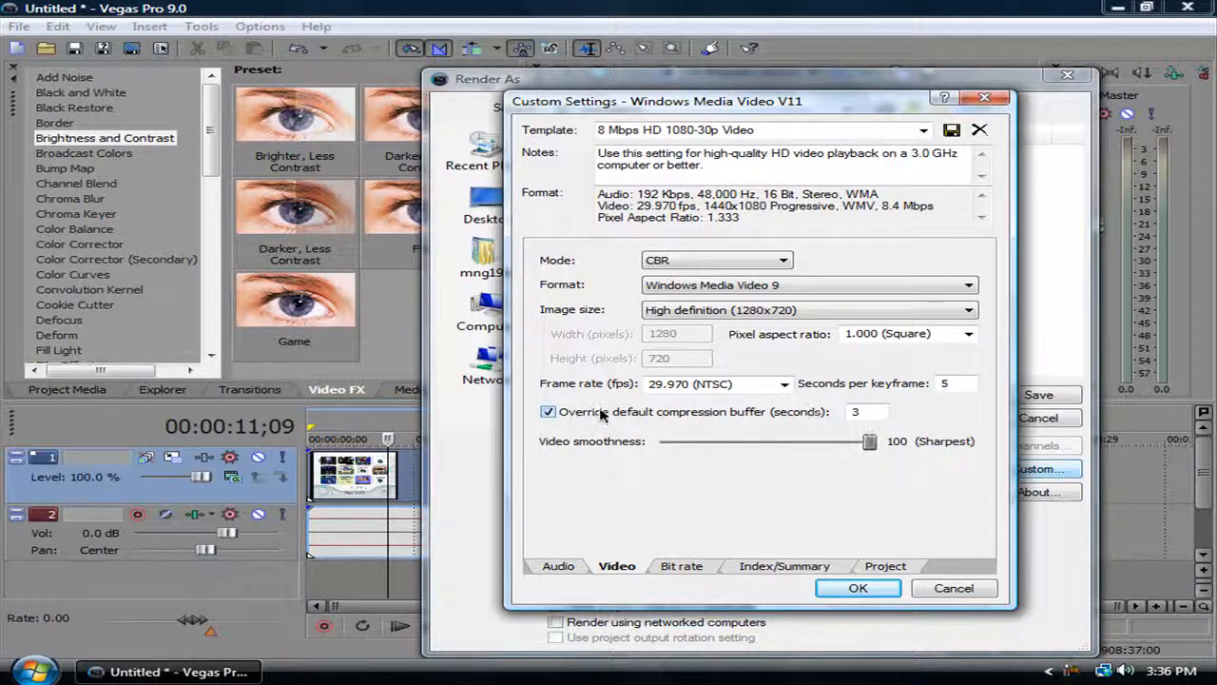
Check the bit rate and index settings, then accept the custom render settings with video rendering quality set to Best.
{"action": "left_click", "coordinate": [682, 566]}
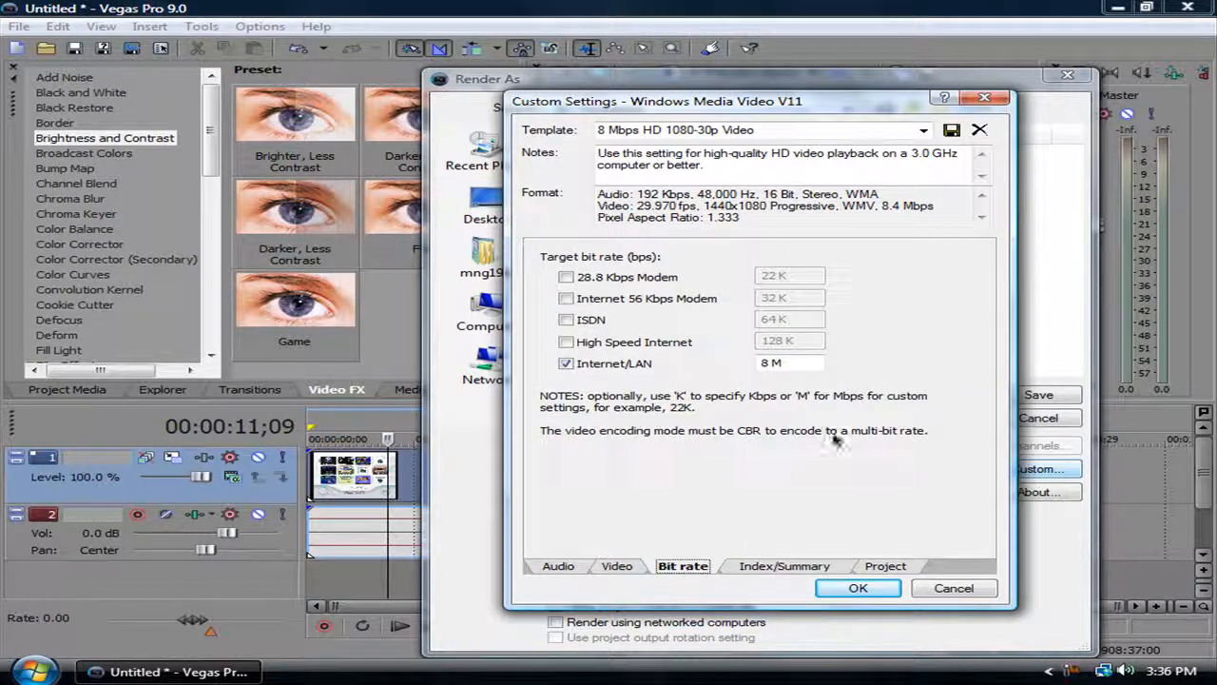
{"action": "left_click", "coordinate": [787, 565]}
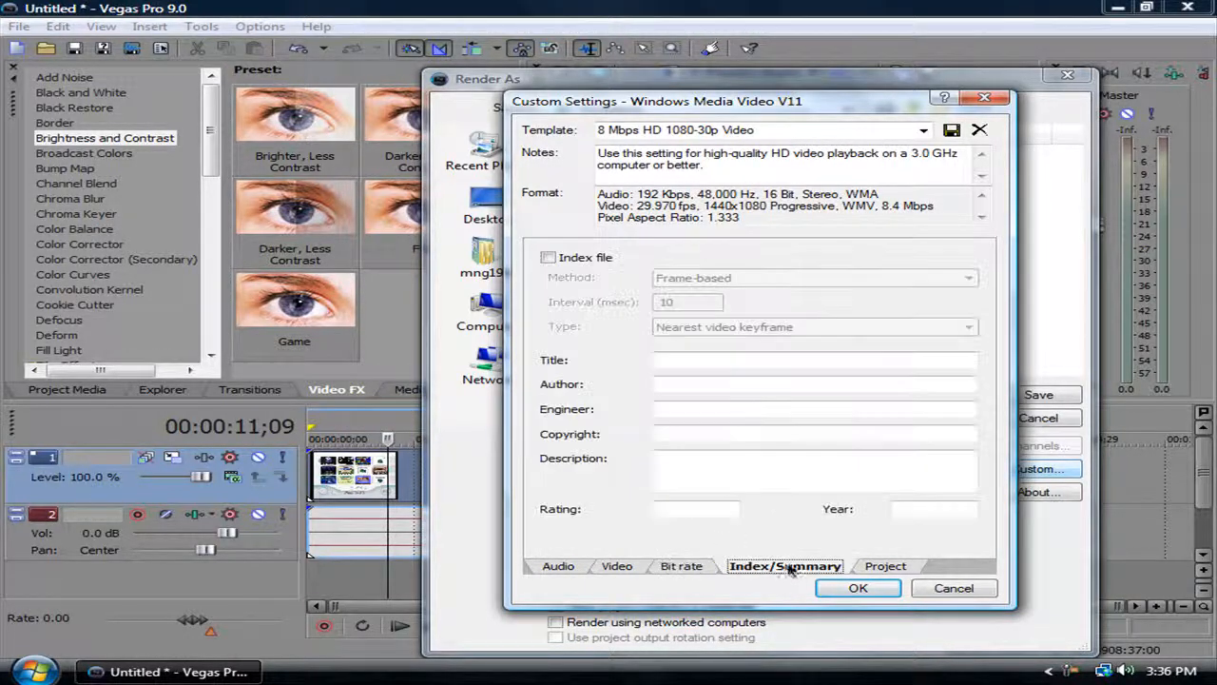
{"action": "left_click", "coordinate": [908, 565]}
{"action": "left_click", "coordinate": [818, 258]}
{"action": "left_click", "coordinate": [766, 319]}
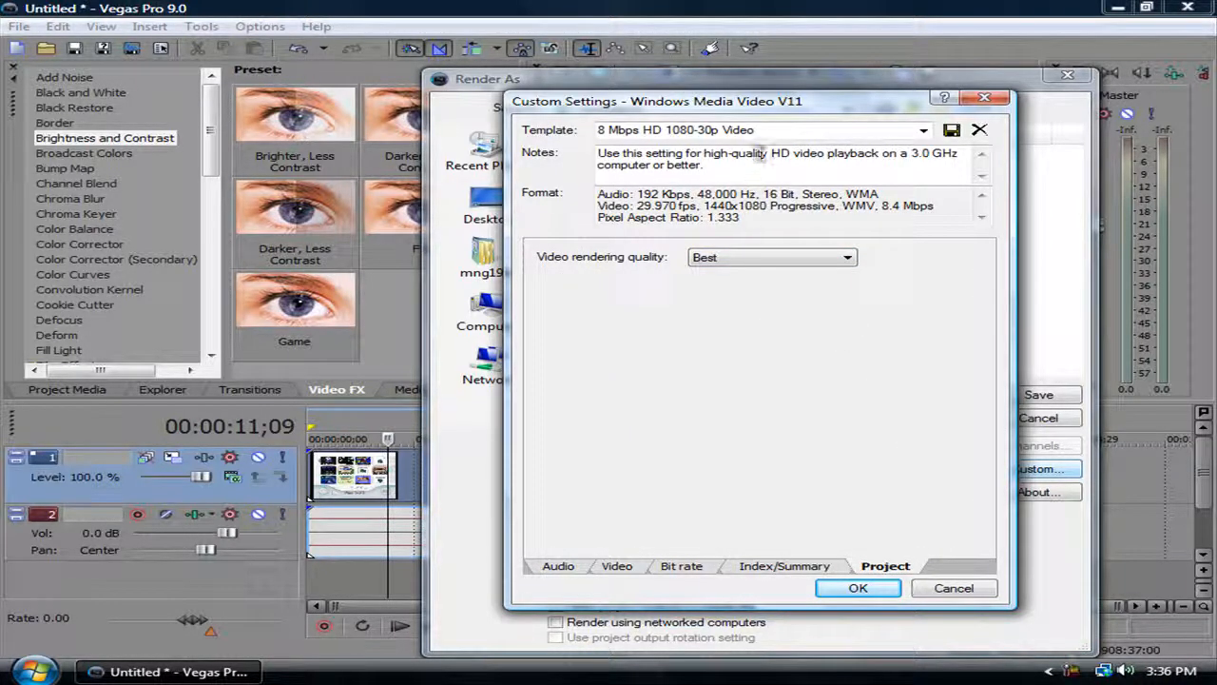
{"action": "left_click", "coordinate": [785, 131]}
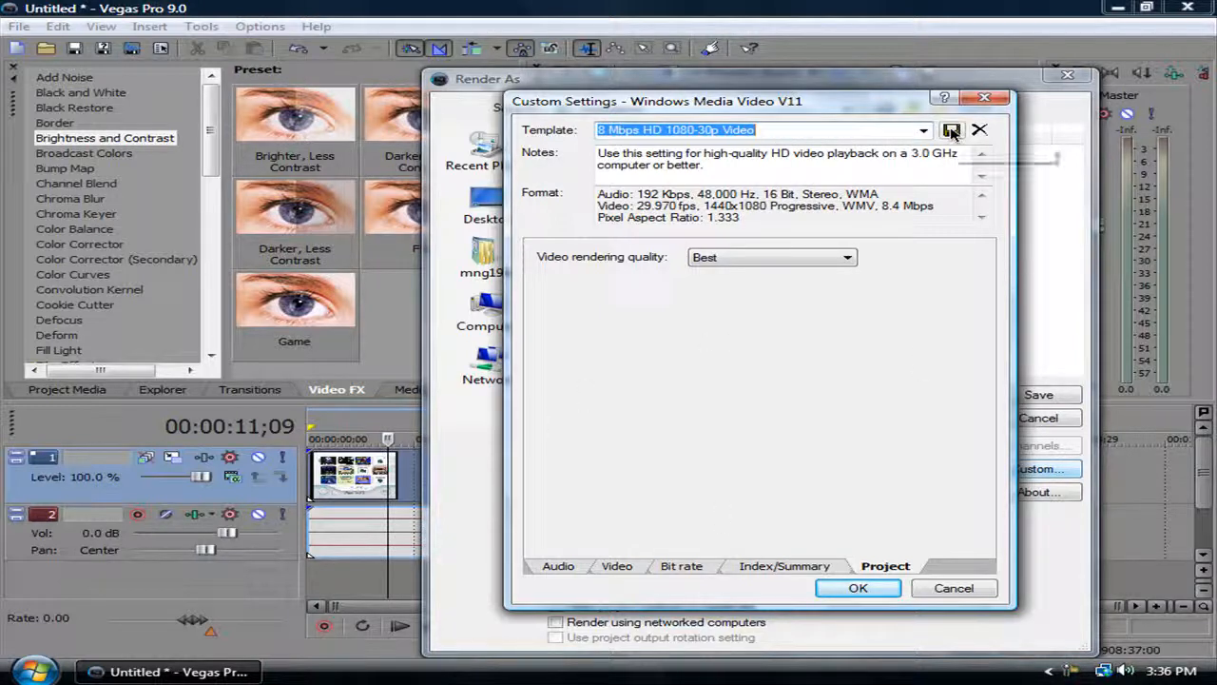
{"action": "left_click", "coordinate": [889, 596]}
Choose the saved Youtube template and render the project as Untitled.wmv in the Documents folder.
{"action": "left_click", "coordinate": [896, 471]}
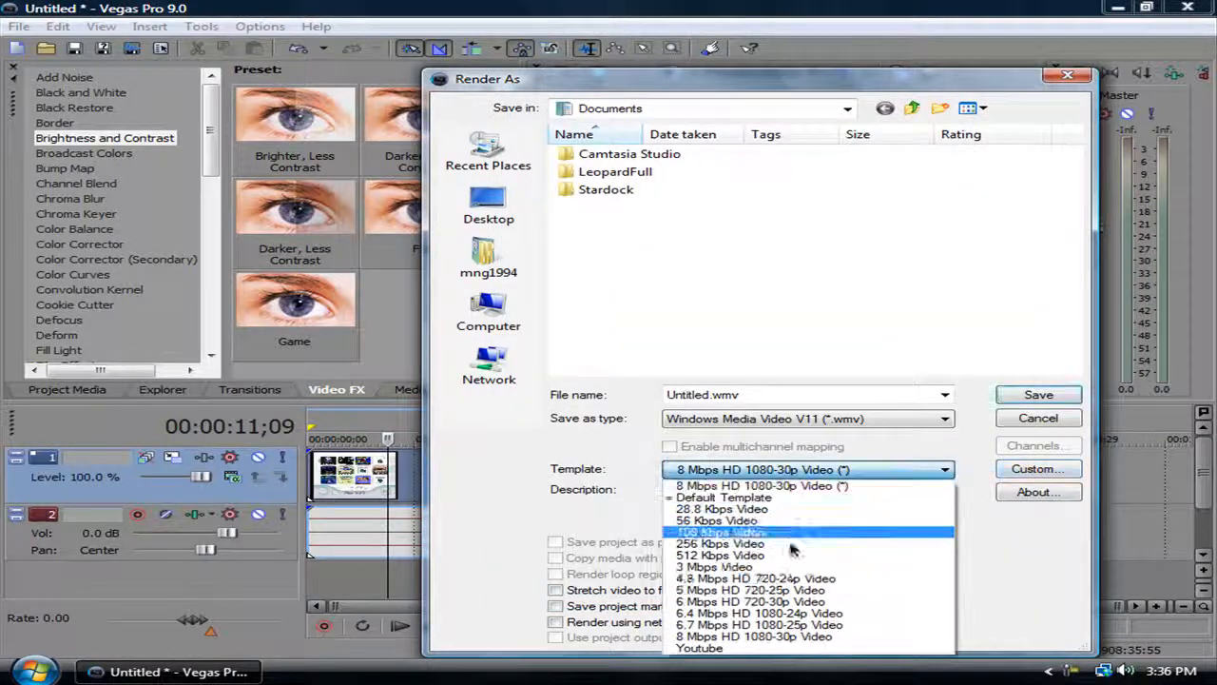
{"action": "left_click", "coordinate": [766, 647]}
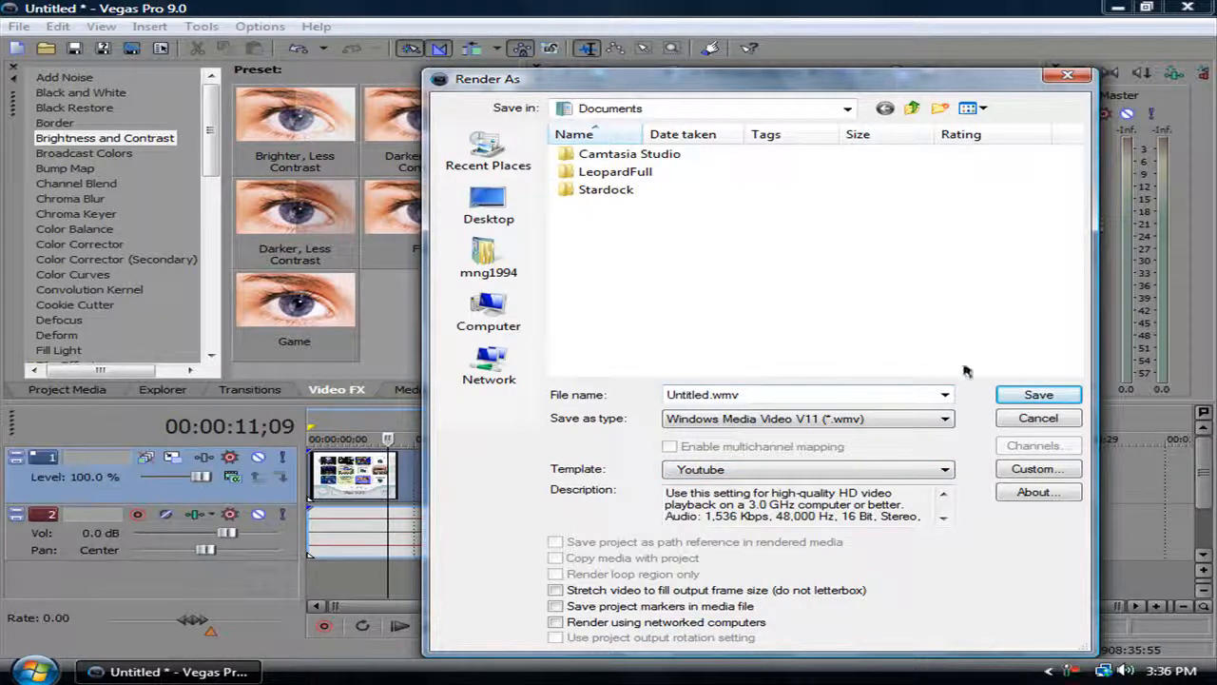
{"action": "left_click", "coordinate": [1041, 395]}
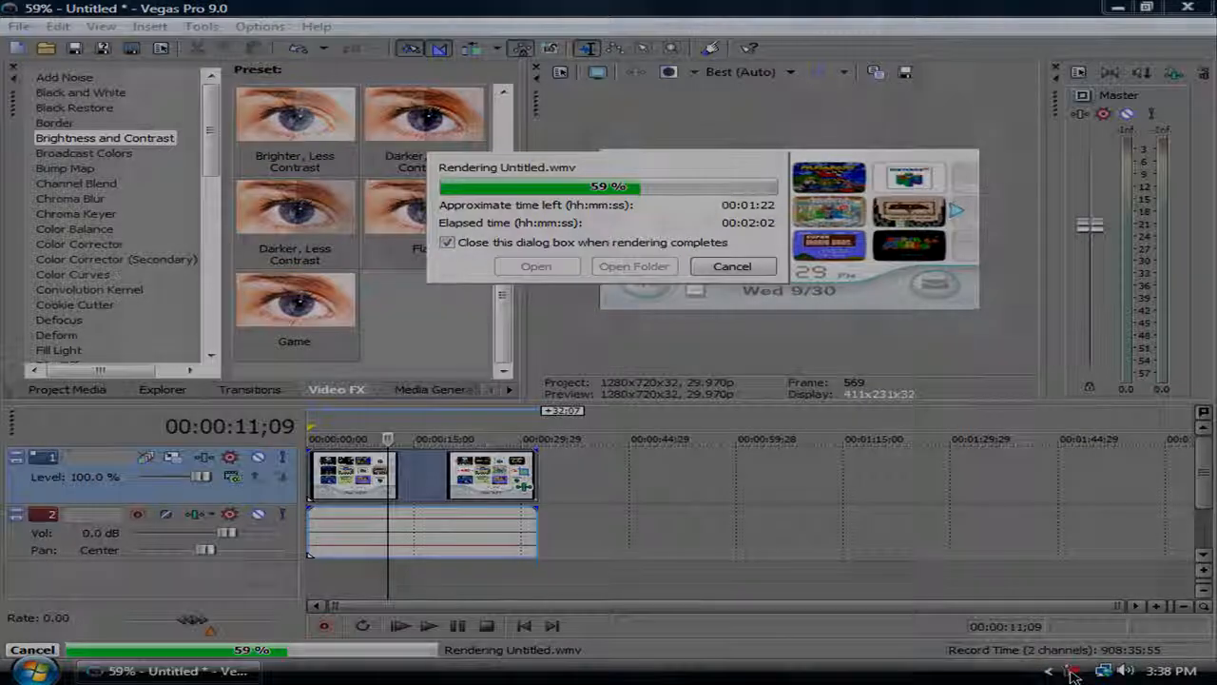
{"action": "right_click", "coordinate": [1072, 668]}
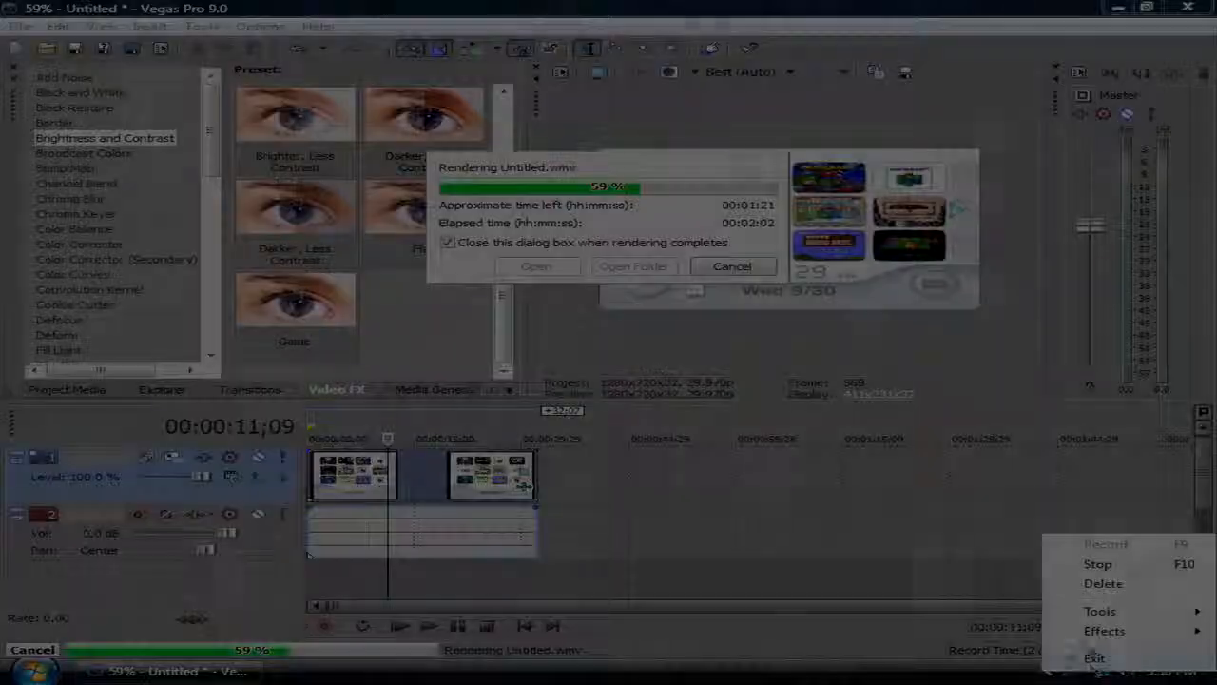